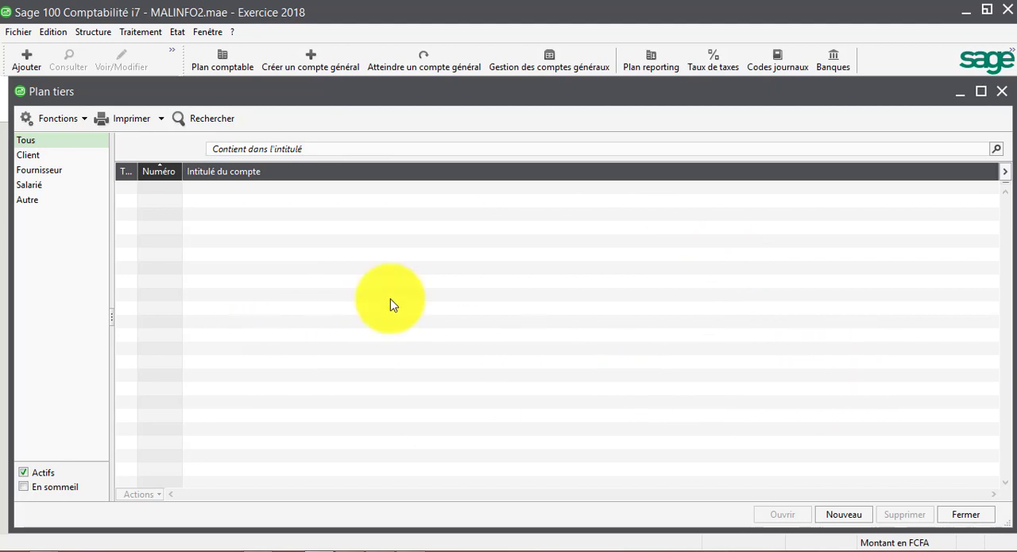
Start a new third-party record with code 411001 and type Client, consulting the client list in the Plan comptable MALINFO PDF
{"action": "key", "text": "ctrl+n"}
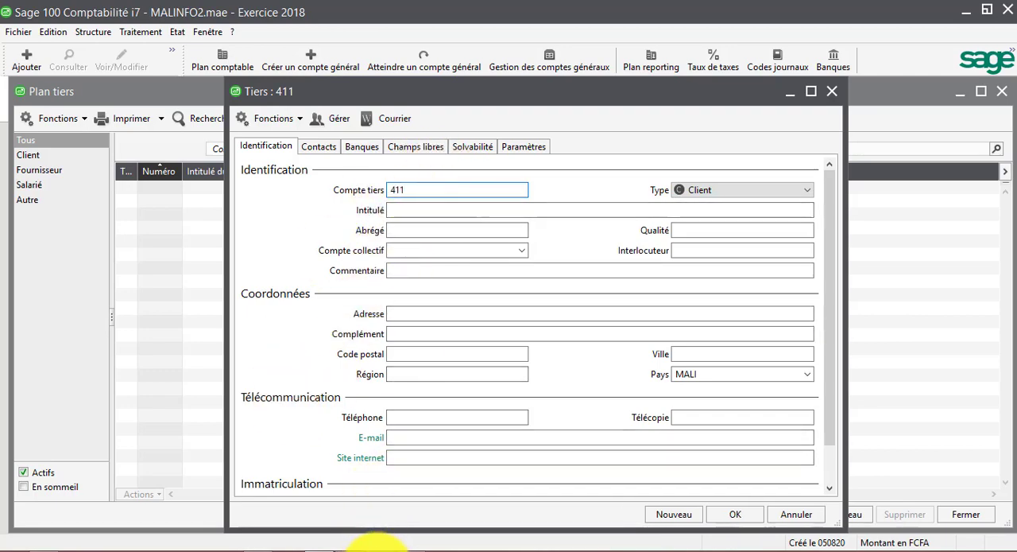
{"action": "left_click", "coordinate": [374, 545]}
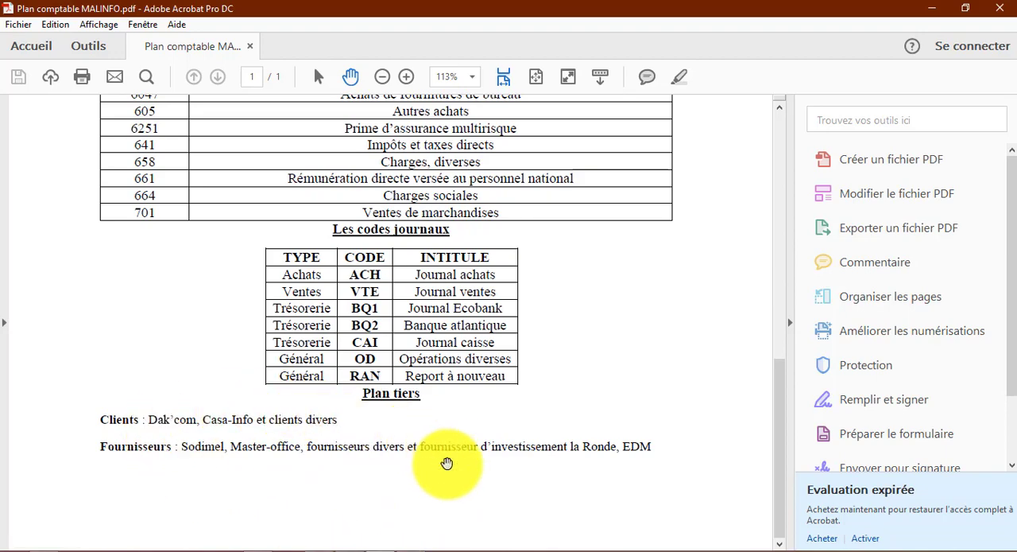
{"action": "left_click", "coordinate": [378, 543]}
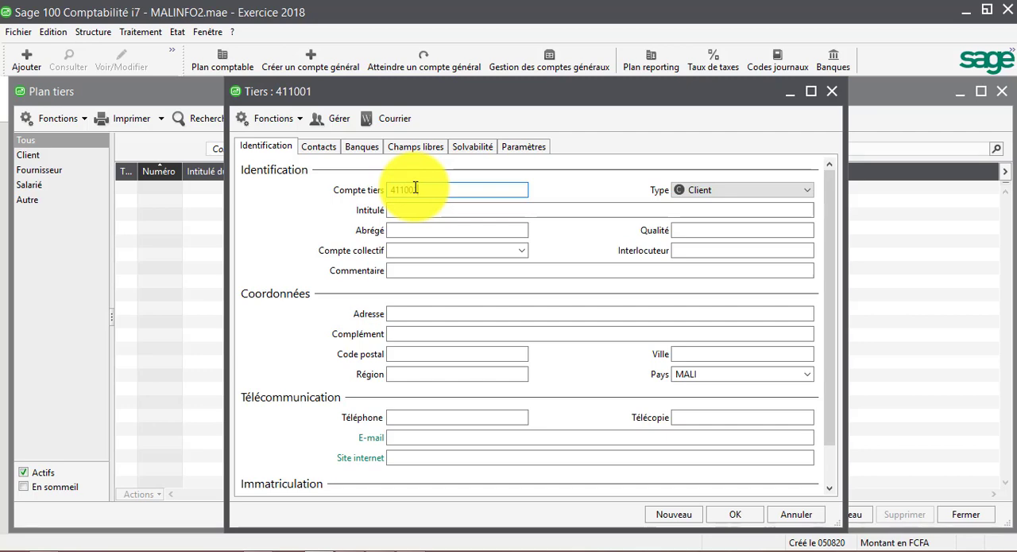
{"action": "key", "text": "Tab"}
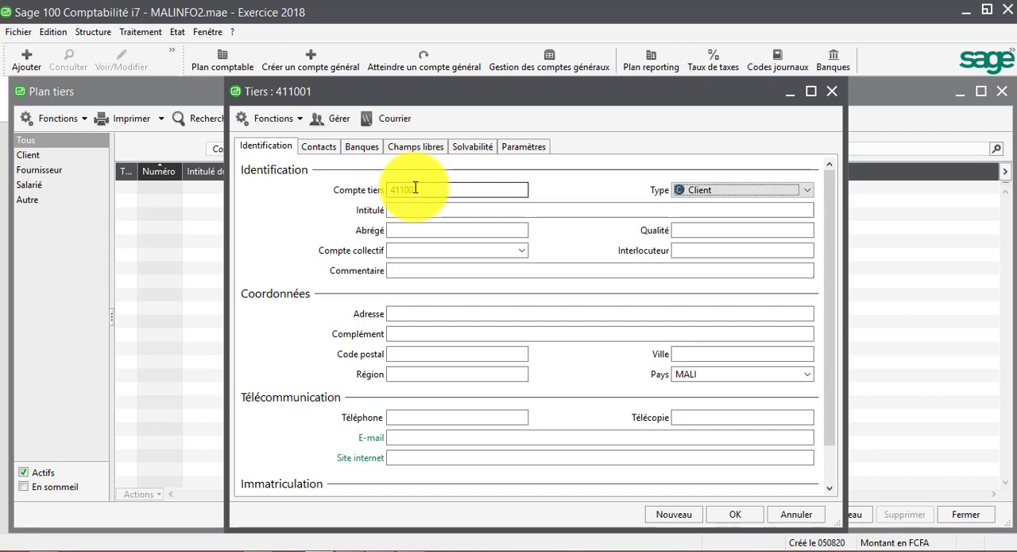
{"action": "left_click", "coordinate": [806, 189]}
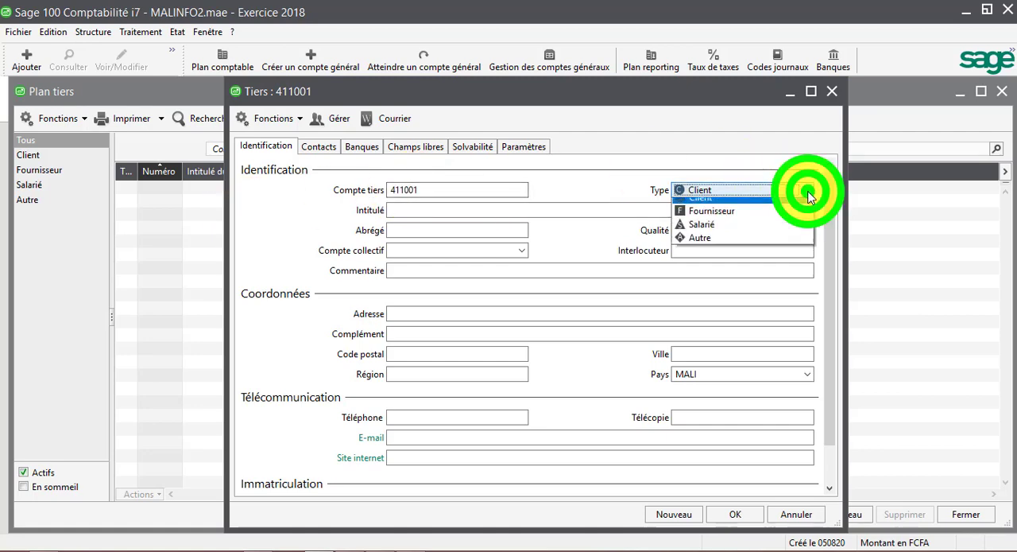
{"action": "left_click", "coordinate": [712, 206]}
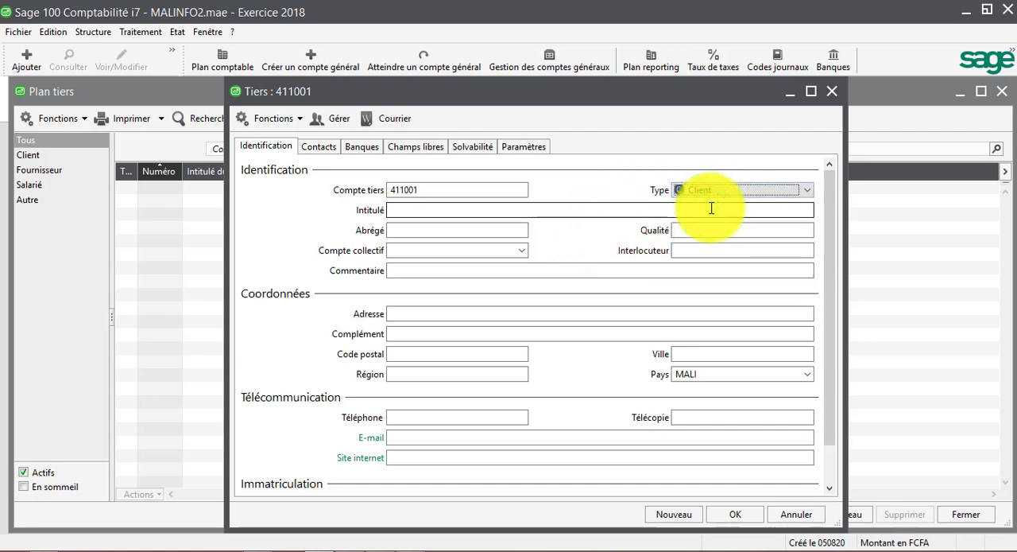
{"action": "key", "text": "Tab"}
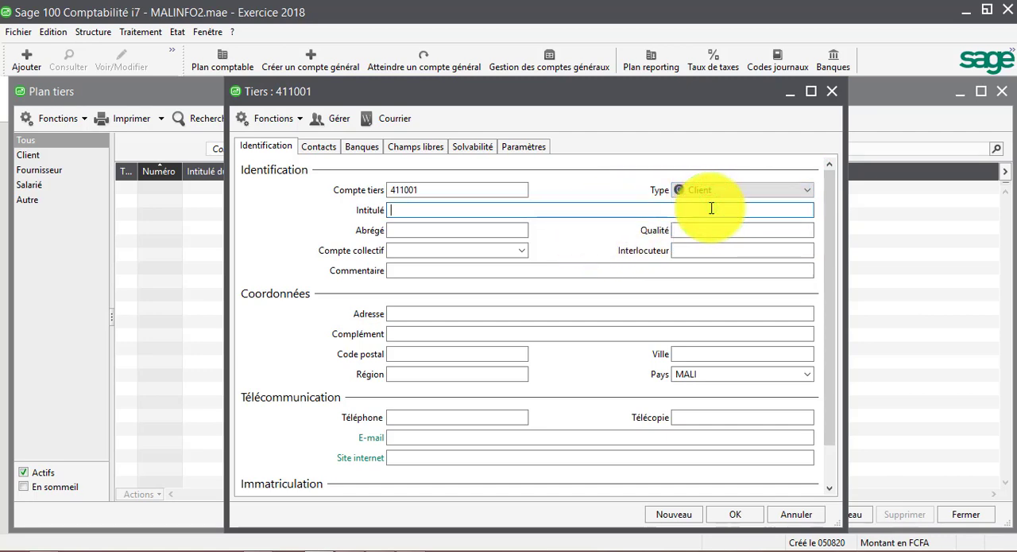
Title the record CLIENT DAK COM, taking the client name from the PDF, and keep the same text as its short name
{"action": "type", "text": "CIENT"}
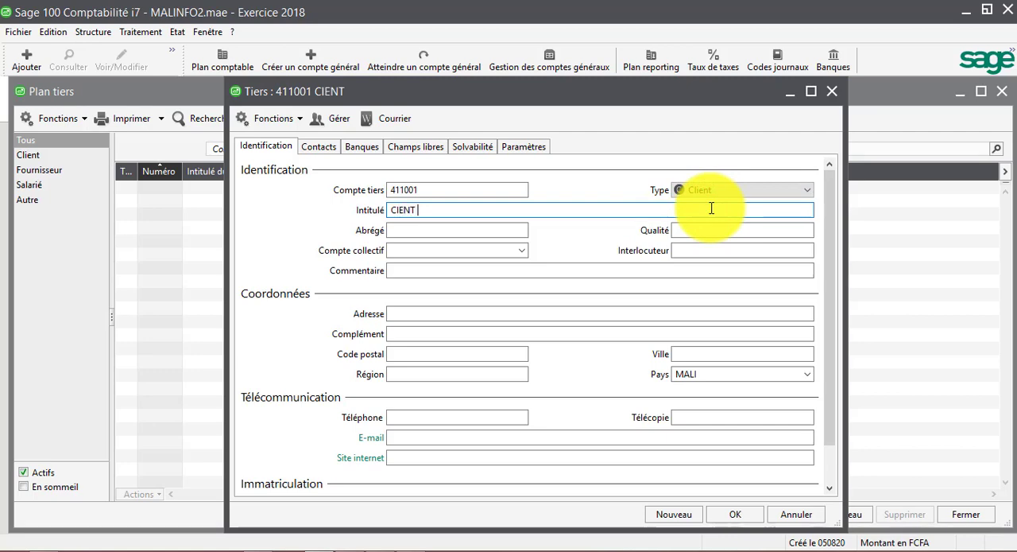
{"action": "key", "text": "BackSpace"}
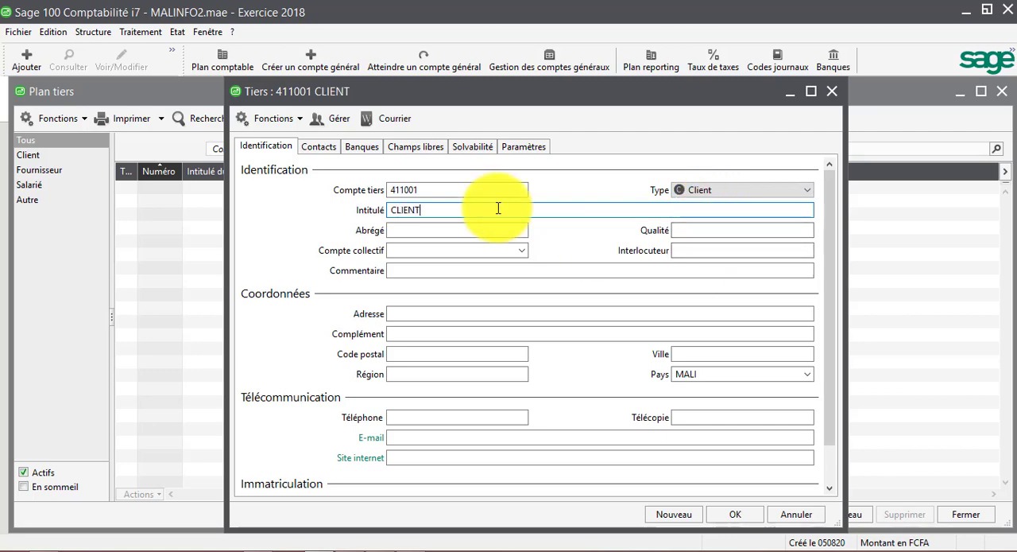
{"action": "left_click", "coordinate": [373, 547]}
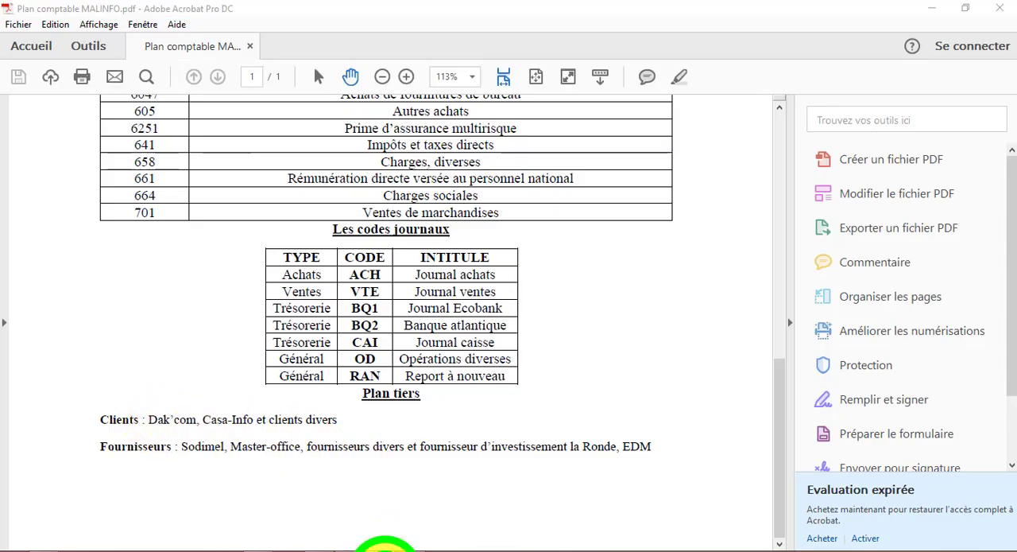
{"action": "left_click", "coordinate": [385, 548]}
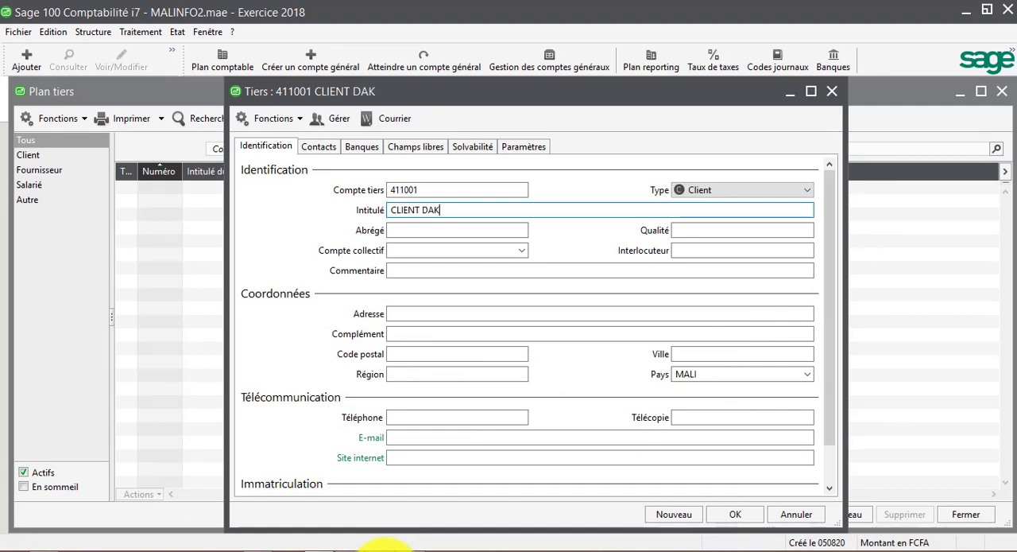
{"action": "type", "text": "COM"}
{"action": "key", "text": "Tab"}
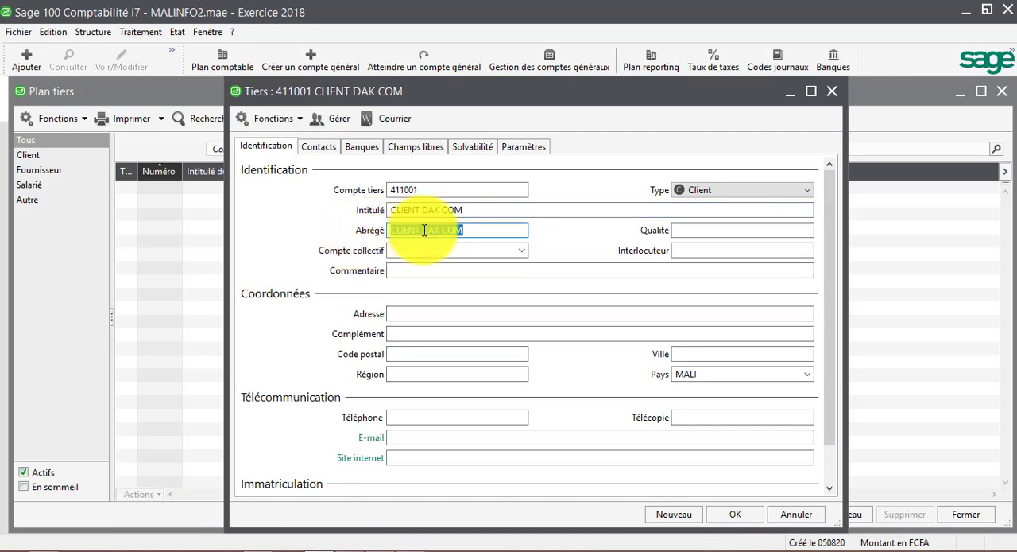
{"action": "key", "text": "Tab"}
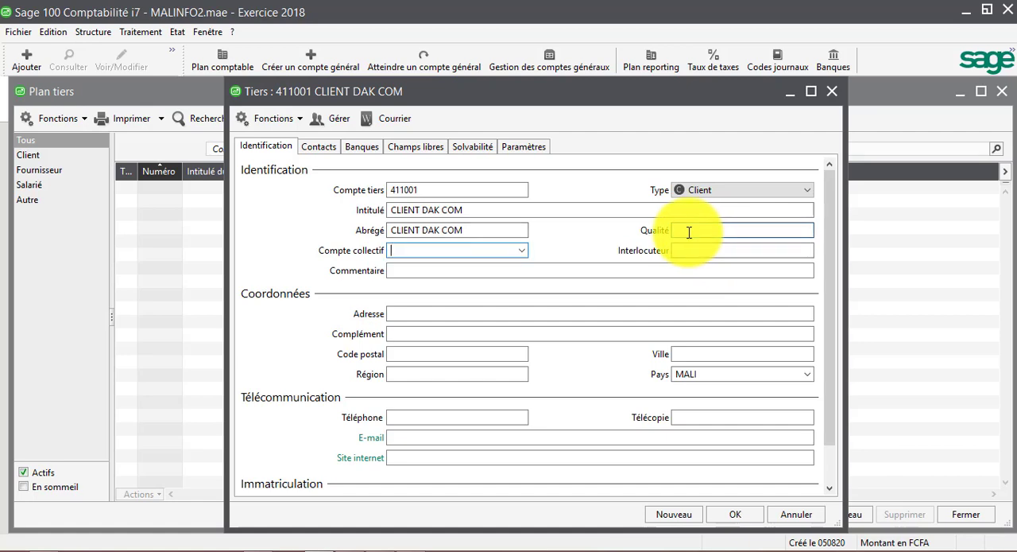
Link the CLIENT DAK COM record to collective account 411000 client and save it, continuing with a blank record
{"action": "left_click", "coordinate": [689, 232]}
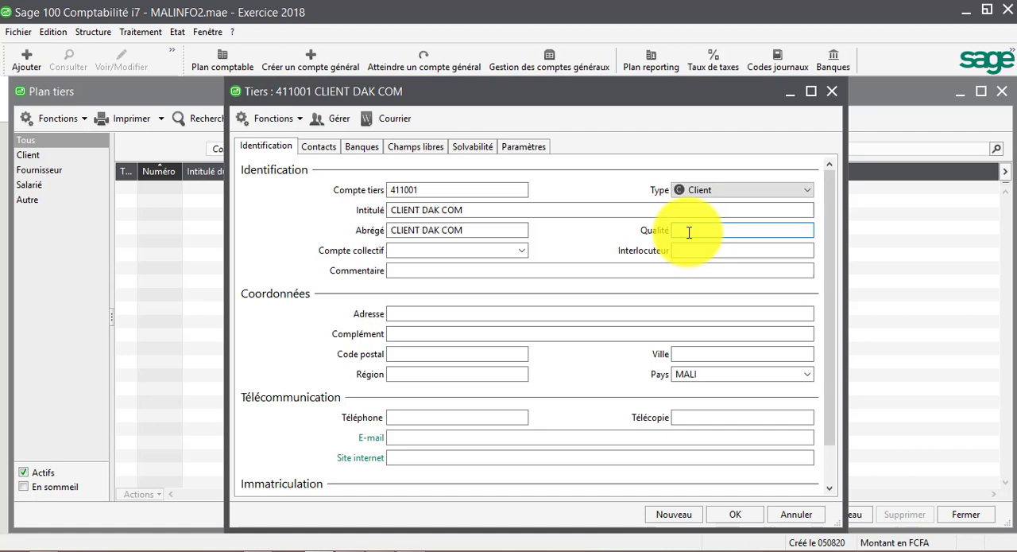
{"action": "left_click", "coordinate": [380, 248]}
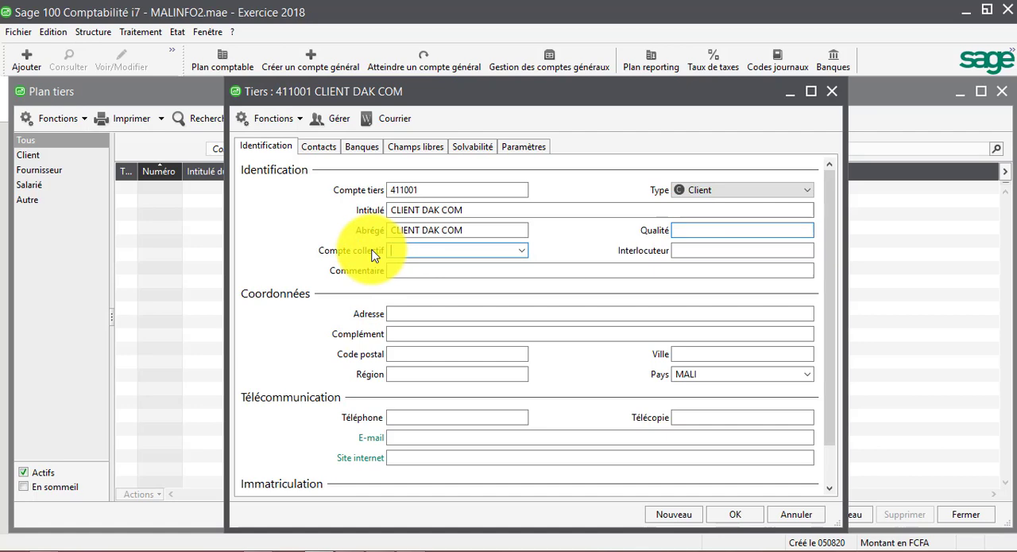
{"action": "left_click", "coordinate": [522, 252]}
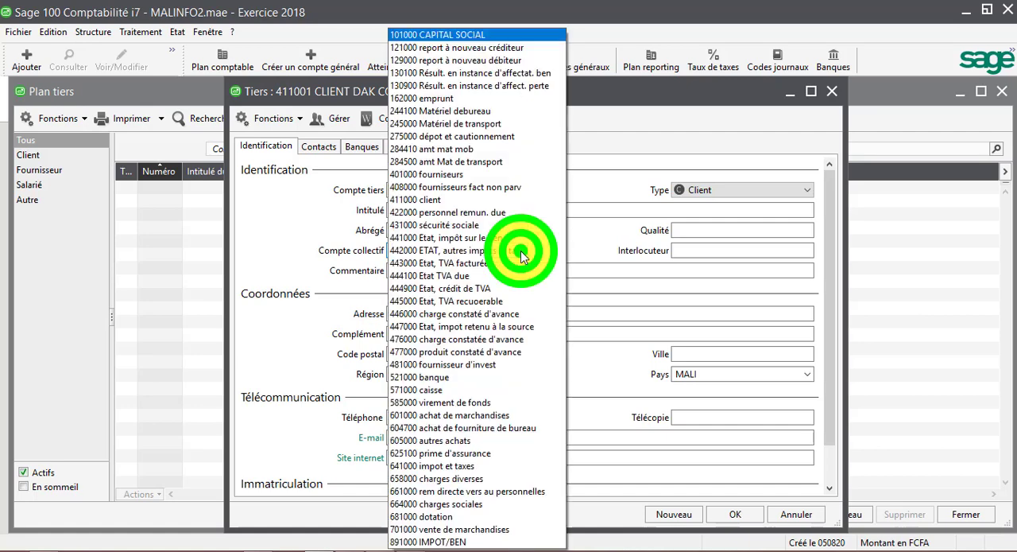
{"action": "left_click", "coordinate": [414, 198]}
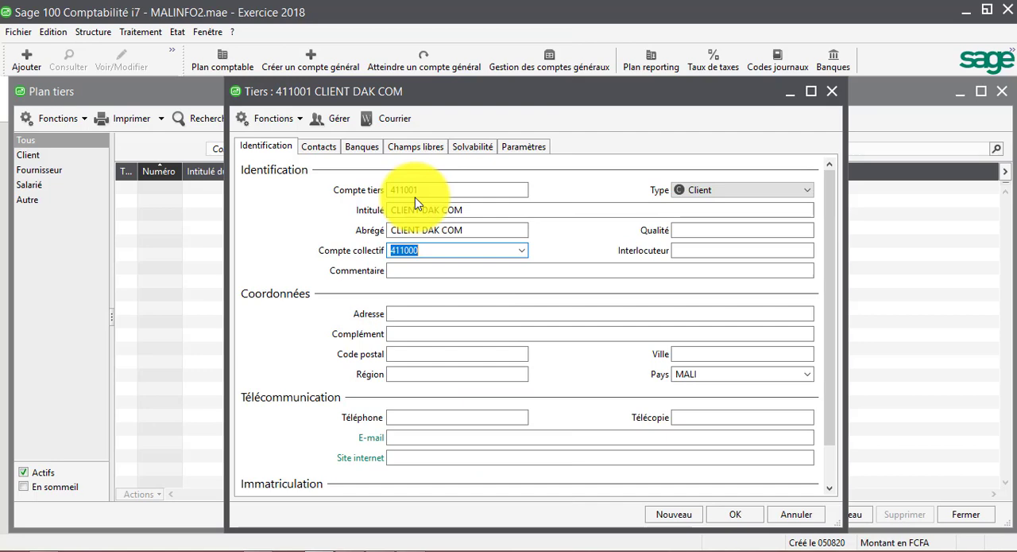
{"action": "left_click", "coordinate": [723, 518]}
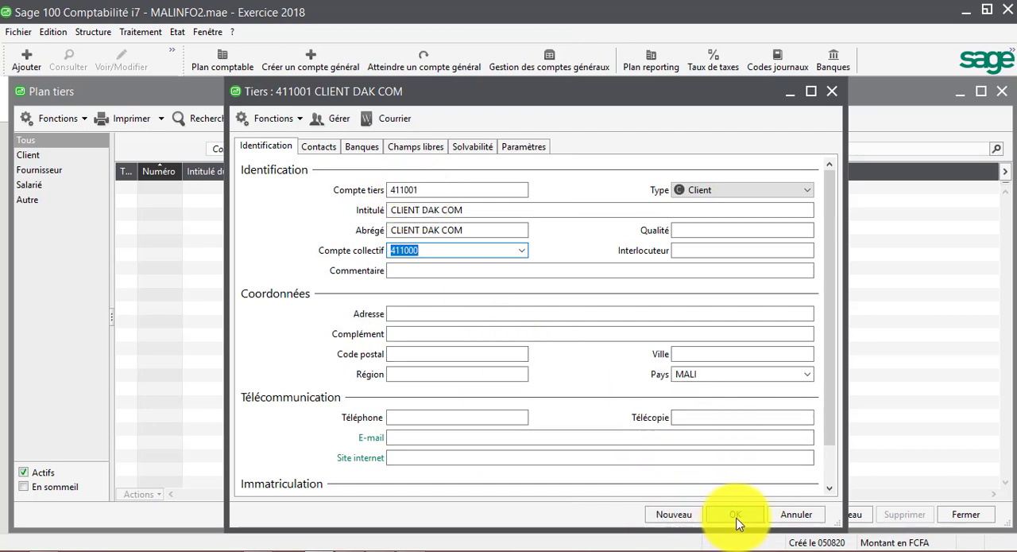
{"action": "left_click", "coordinate": [674, 515]}
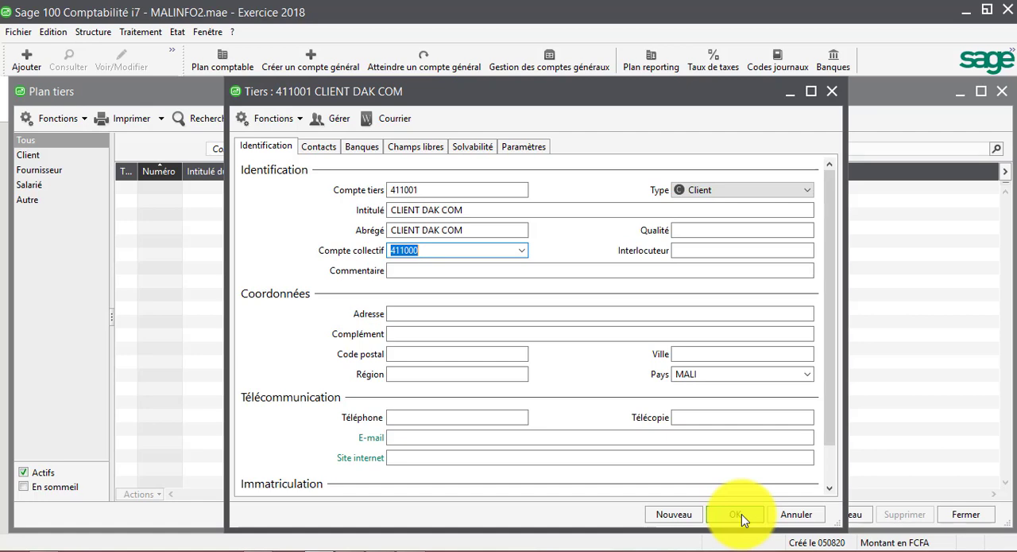
{"action": "left_click", "coordinate": [686, 517]}
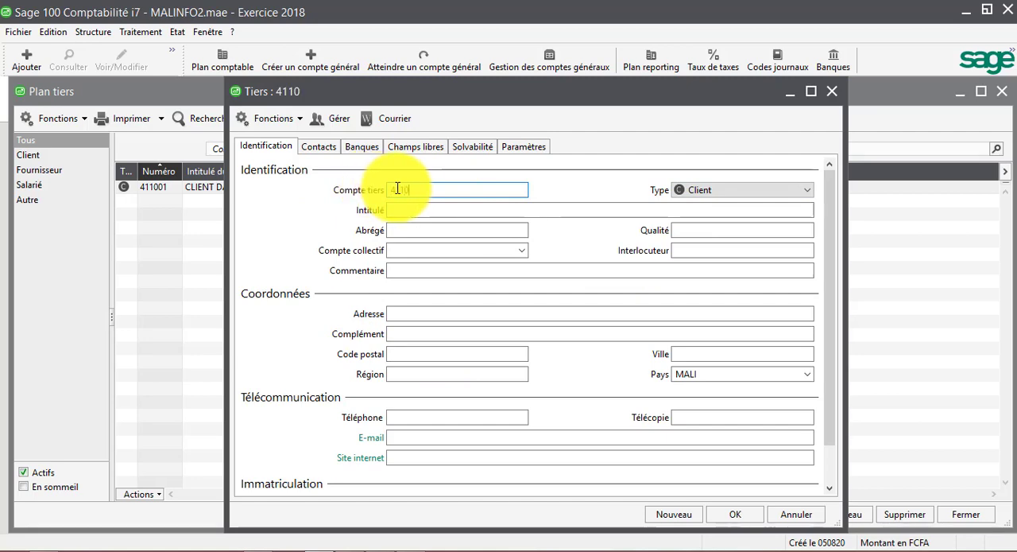
Give the new client record code 411002 and the title and short name CLIENT CASA INFO, checking the name in the PDF
{"action": "key", "text": "Tab"}
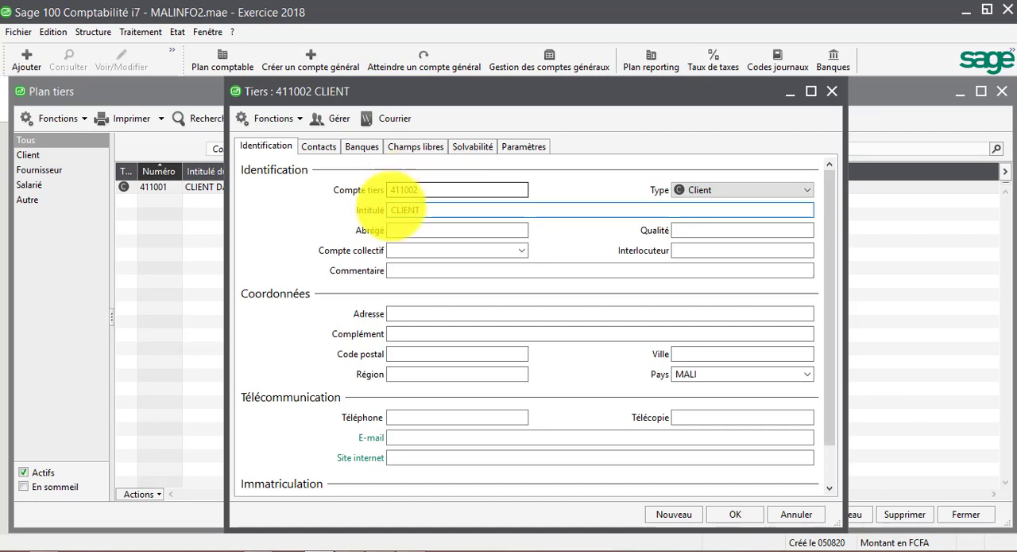
{"action": "left_click", "coordinate": [367, 546]}
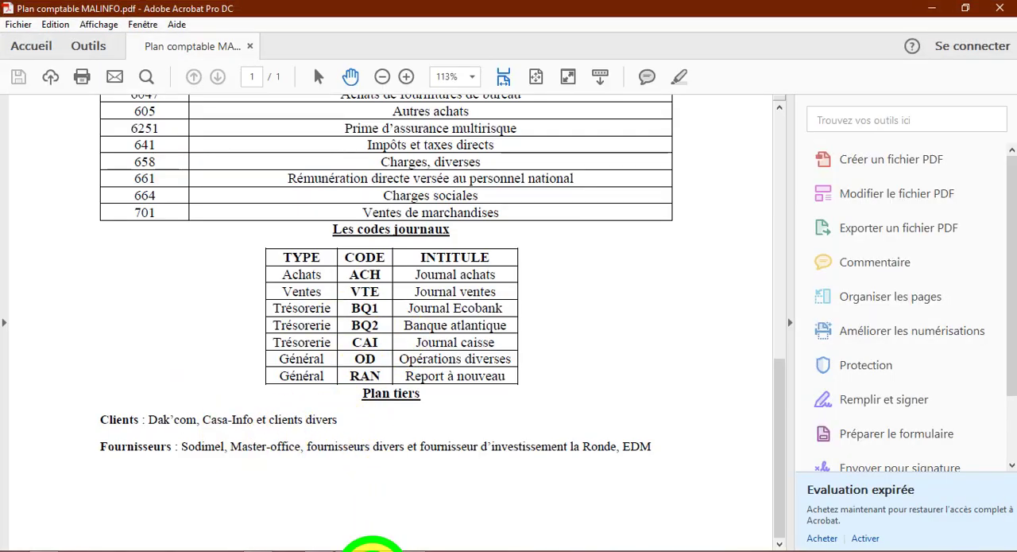
{"action": "left_click", "coordinate": [367, 547]}
{"action": "type", "text": "CASA INFO"}
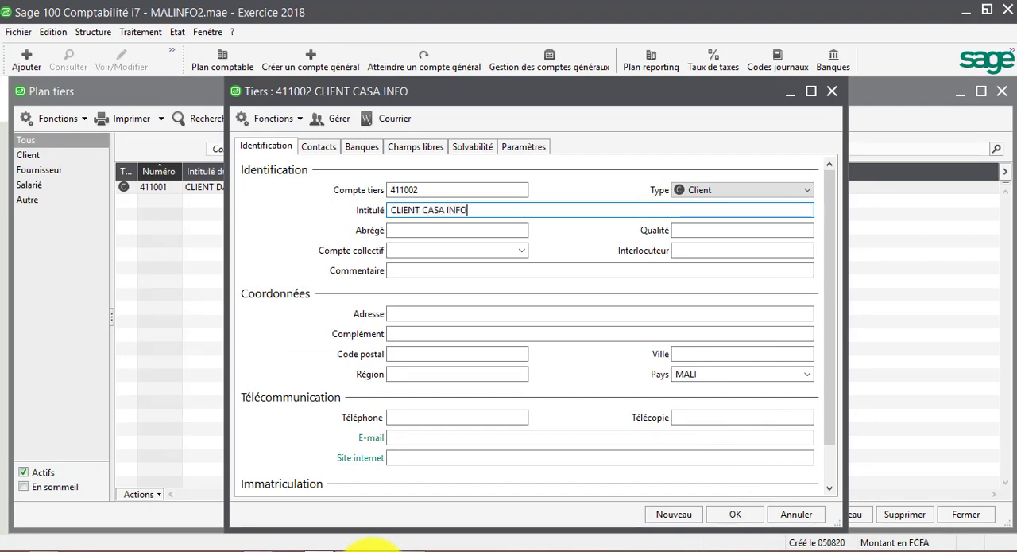
{"action": "key", "text": "Tab"}
{"action": "key", "text": "Tab"}
{"action": "key", "text": "Tab"}
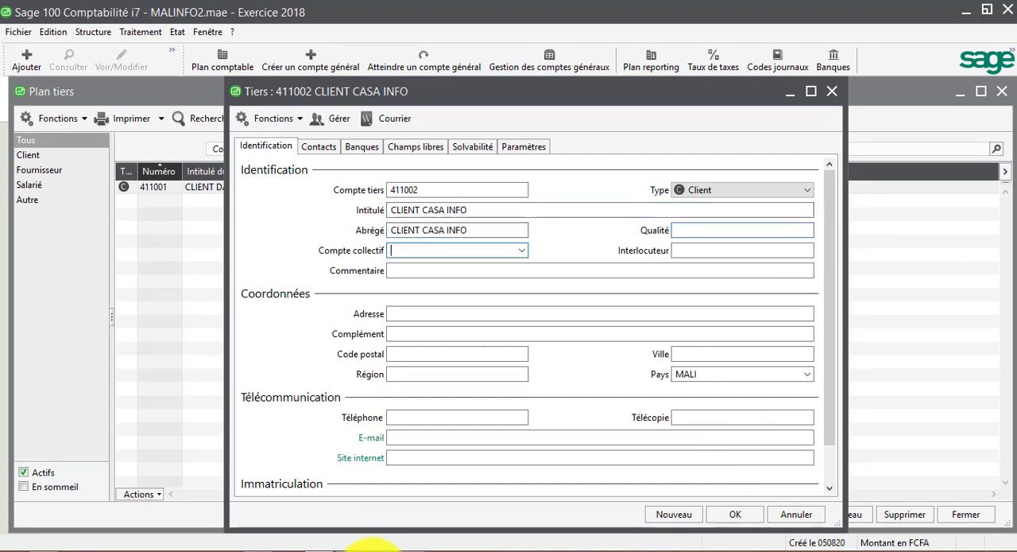
Set the CLIENT CASA INFO record's collective account to 411000 and save it, continuing with a blank record
{"action": "left_click", "coordinate": [522, 250]}
{"action": "left_click", "coordinate": [520, 247]}
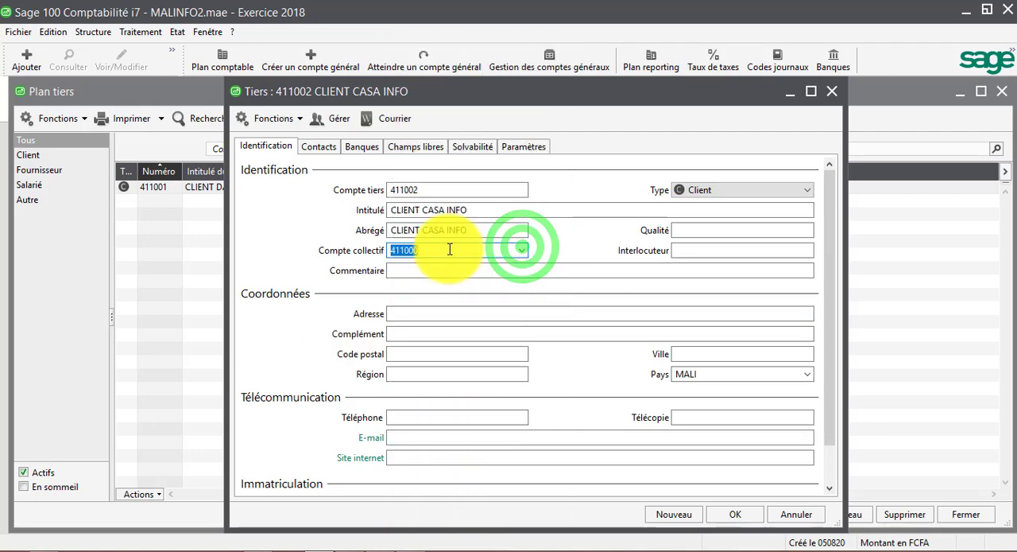
{"action": "left_click", "coordinate": [727, 514]}
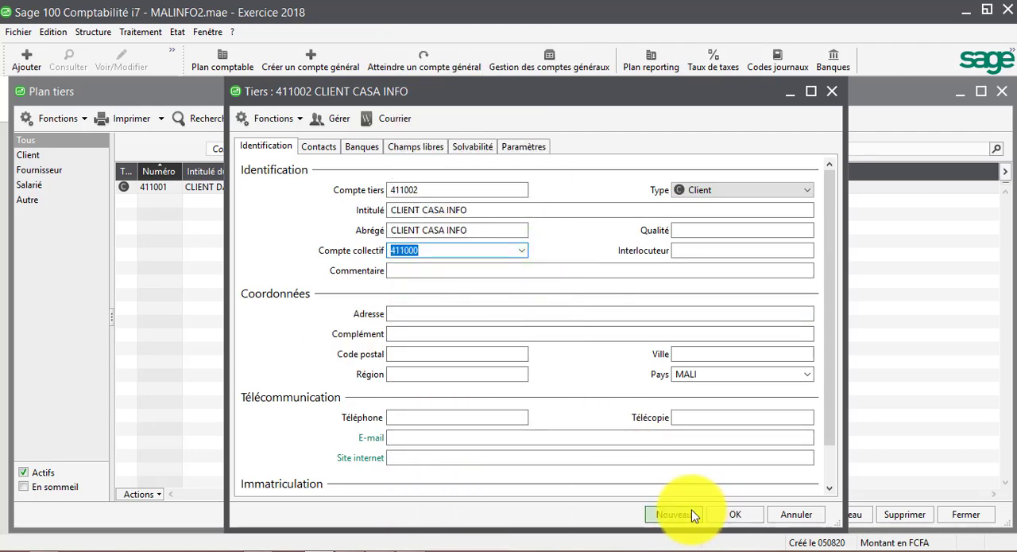
{"action": "left_click", "coordinate": [715, 518]}
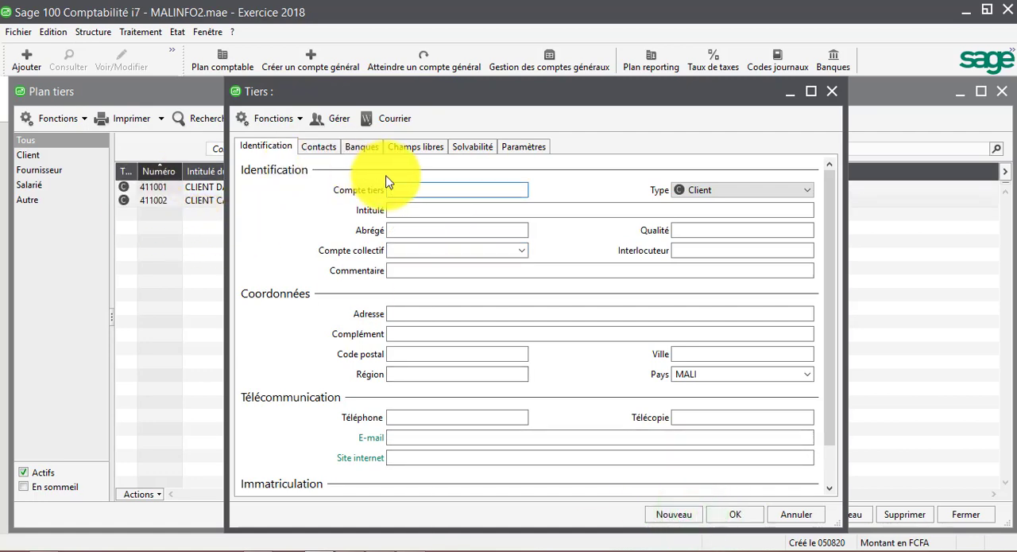
Enter a third client record with code 411003, type Client and title CLIENT DIVERS
{"action": "type", "text": "411003"}
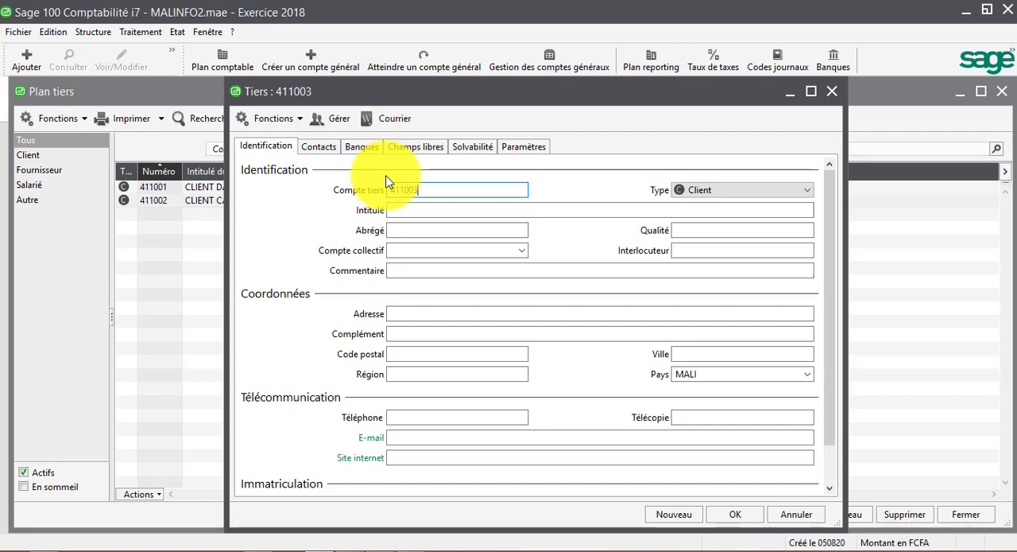
{"action": "key", "text": "Tab"}
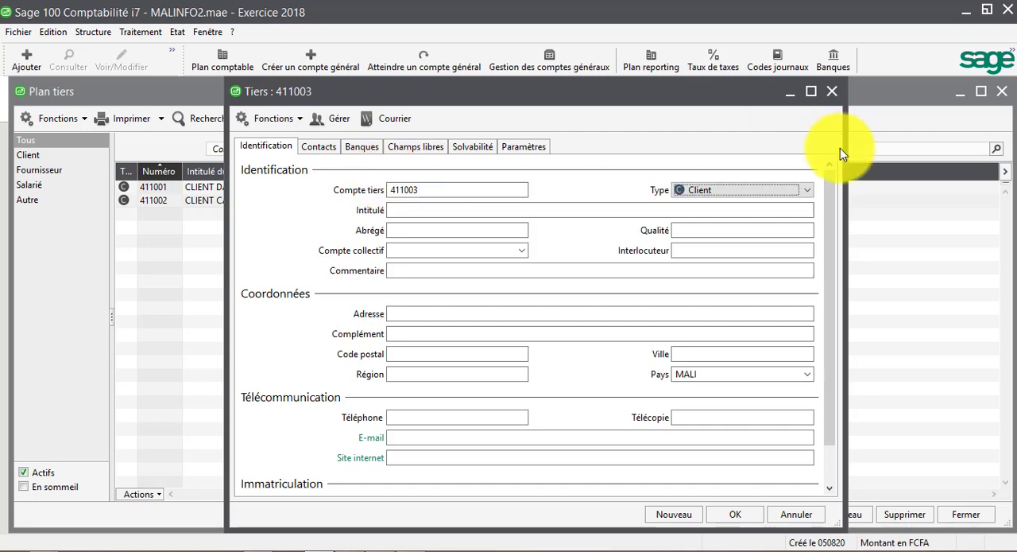
{"action": "key", "text": "Tab"}
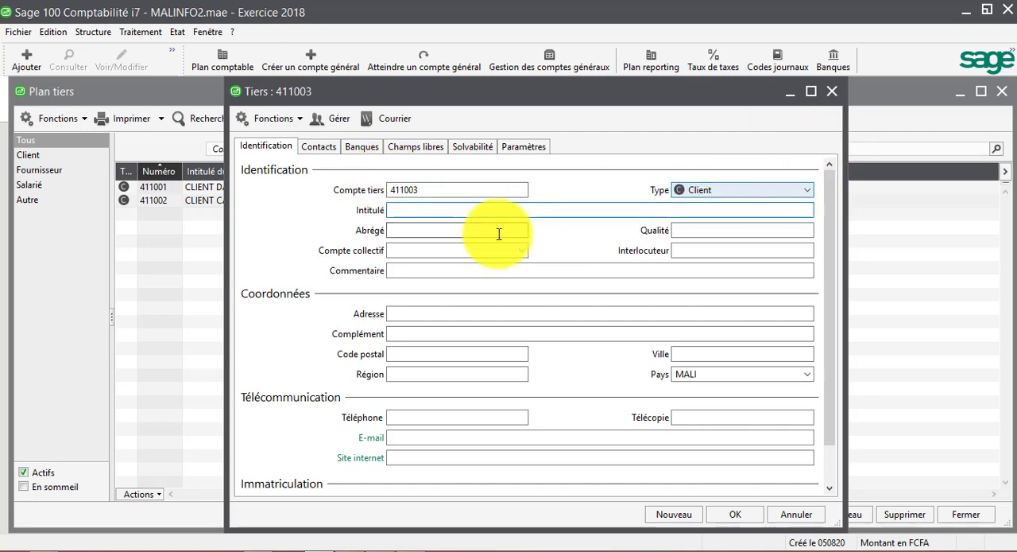
{"action": "type", "text": "CLIENT DI"}
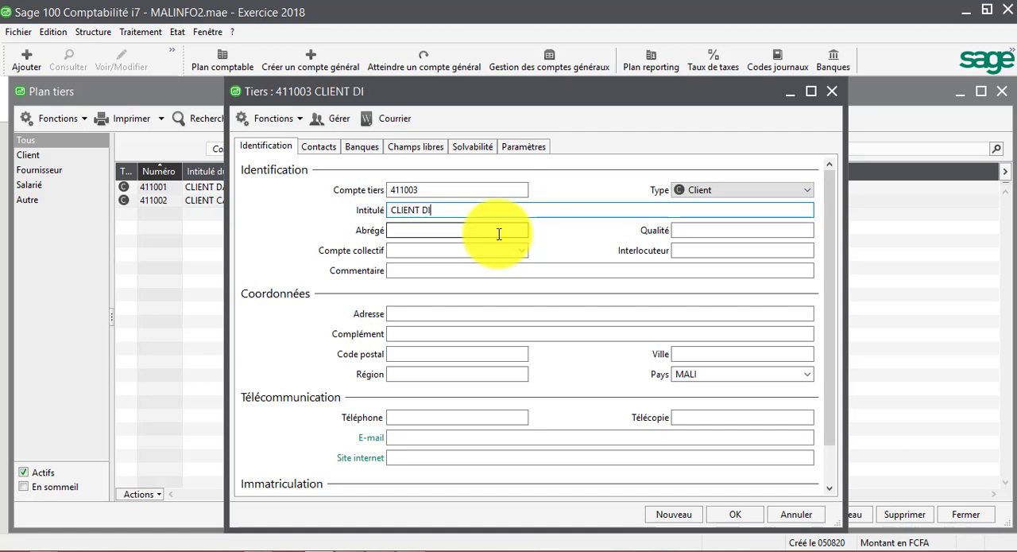
{"action": "type", "text": "VERS"}
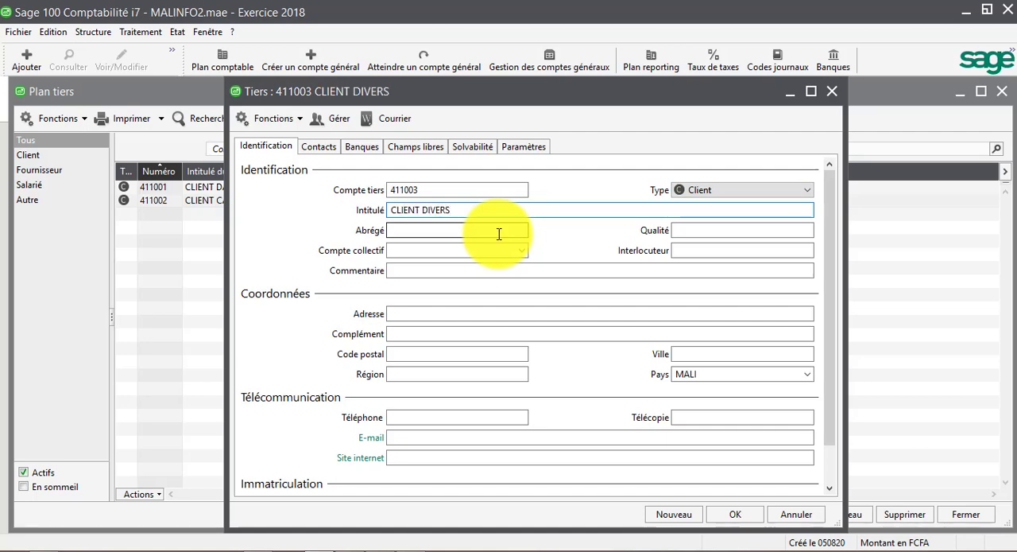
Keep CLIENT DIVERS as the short name and set the record's collective account to 411000 client
{"action": "key", "text": "Tab"}
{"action": "key", "text": "Tab"}
{"action": "key", "text": "Tab"}
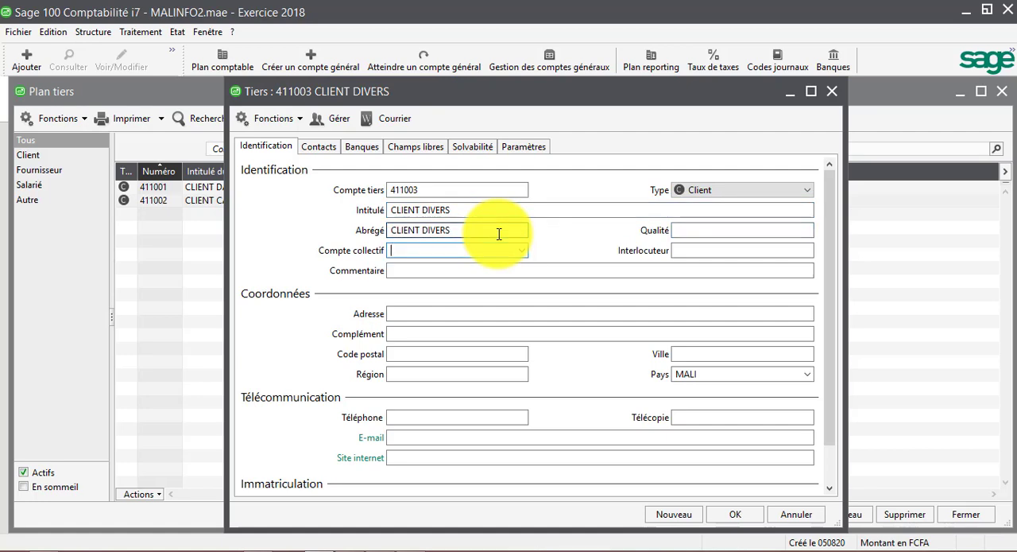
{"action": "left_click", "coordinate": [523, 251]}
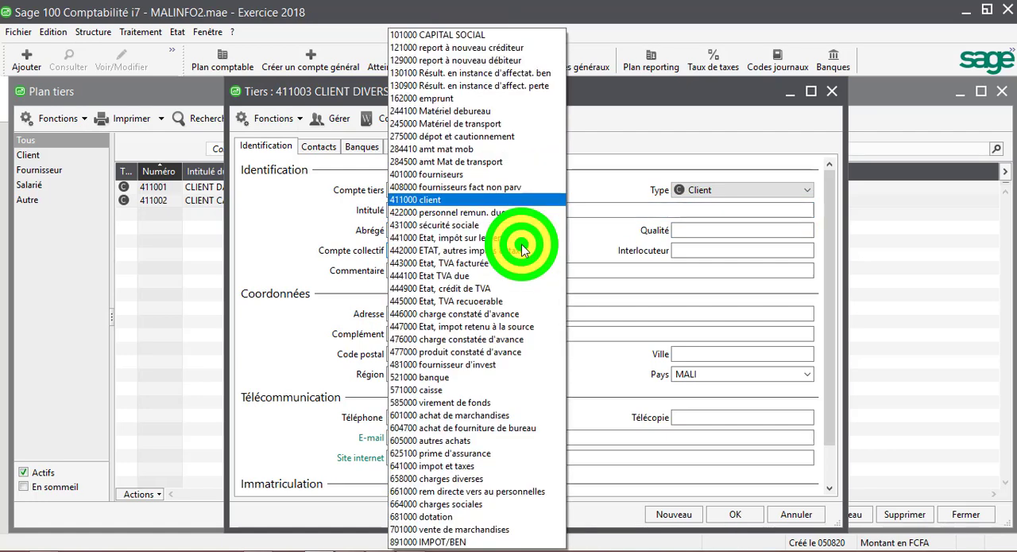
{"action": "left_click", "coordinate": [457, 200]}
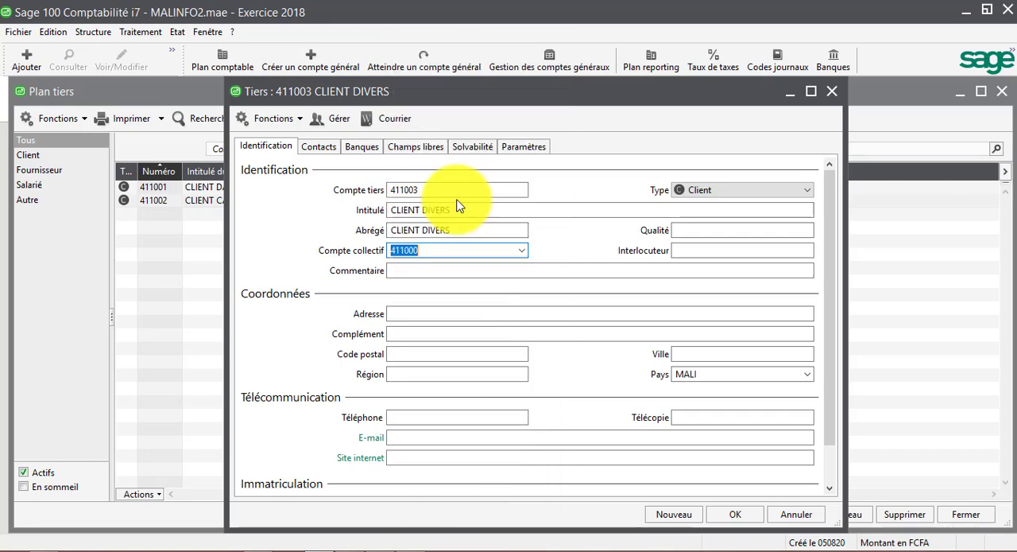
Save the CLIENT DIVERS record, continuing with a blank record, and check the supplier list in the MALINFO PDF
{"action": "left_click", "coordinate": [683, 518]}
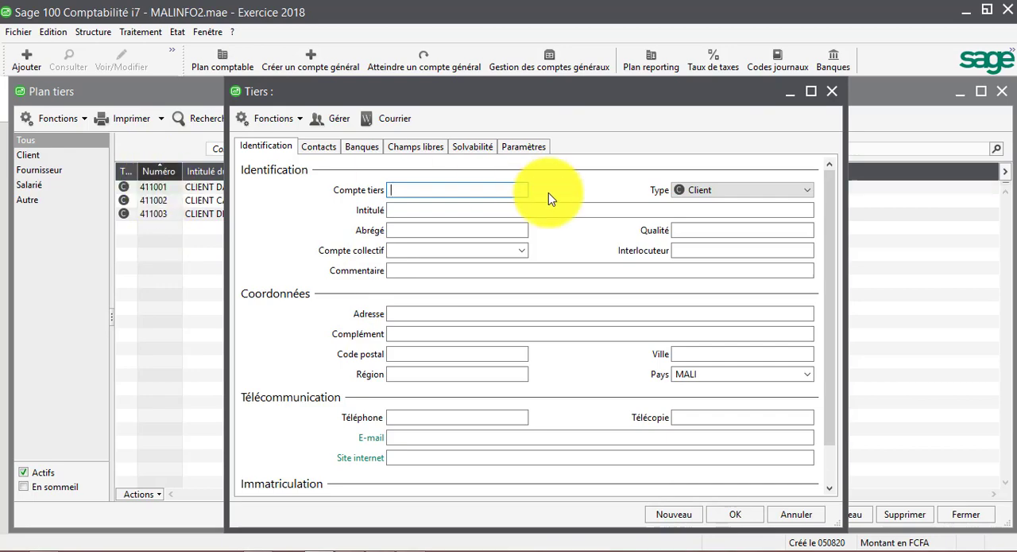
{"action": "left_click", "coordinate": [384, 547]}
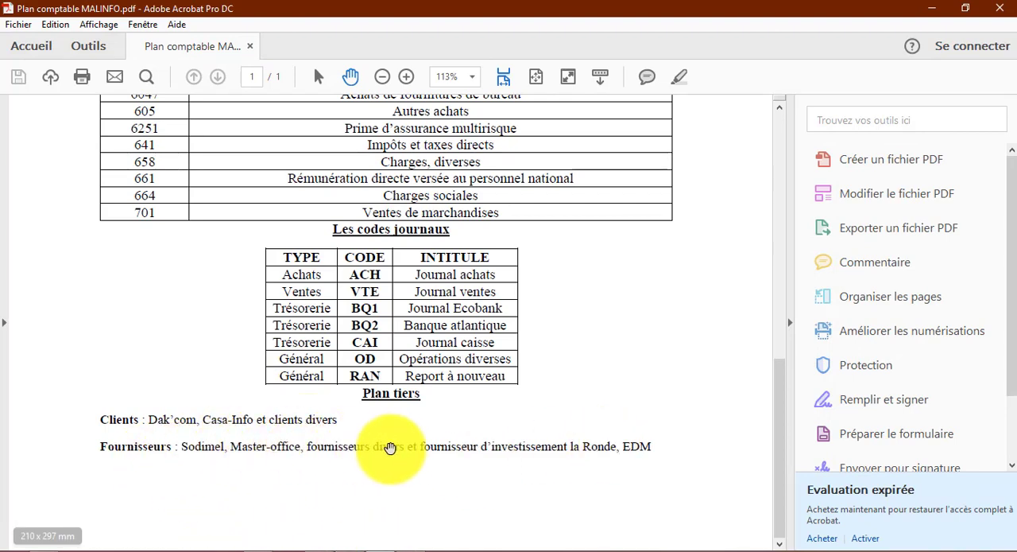
{"action": "left_click", "coordinate": [380, 546]}
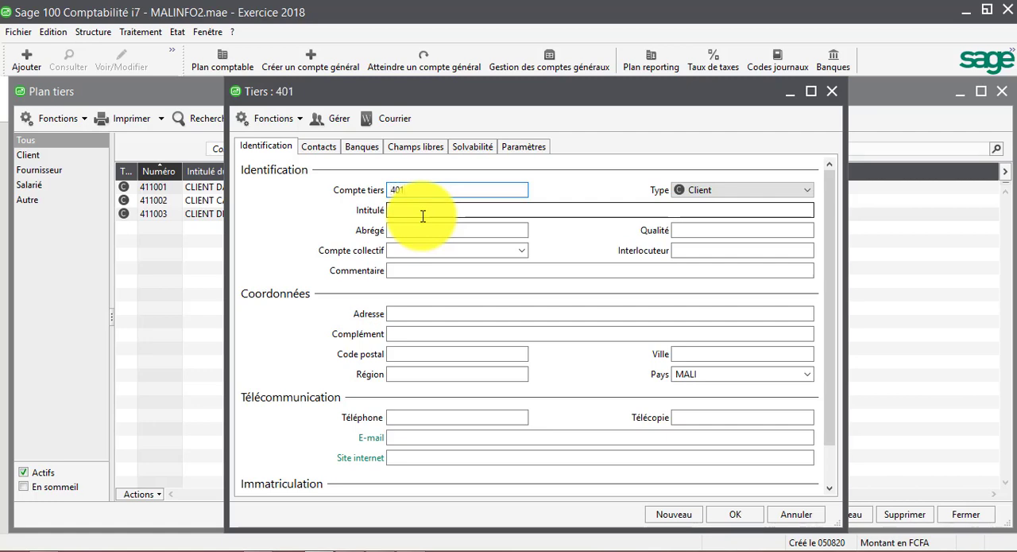
Give the blank third-party record code 401001 and set its type to Fournisseur
{"action": "type", "text": "001"}
{"action": "key", "text": "Tab"}
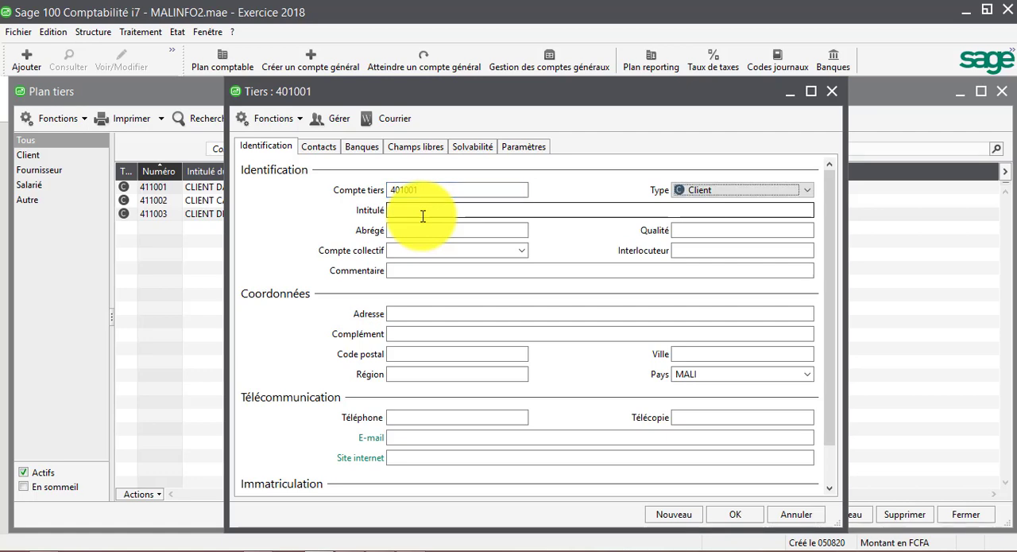
{"action": "left_click", "coordinate": [806, 195]}
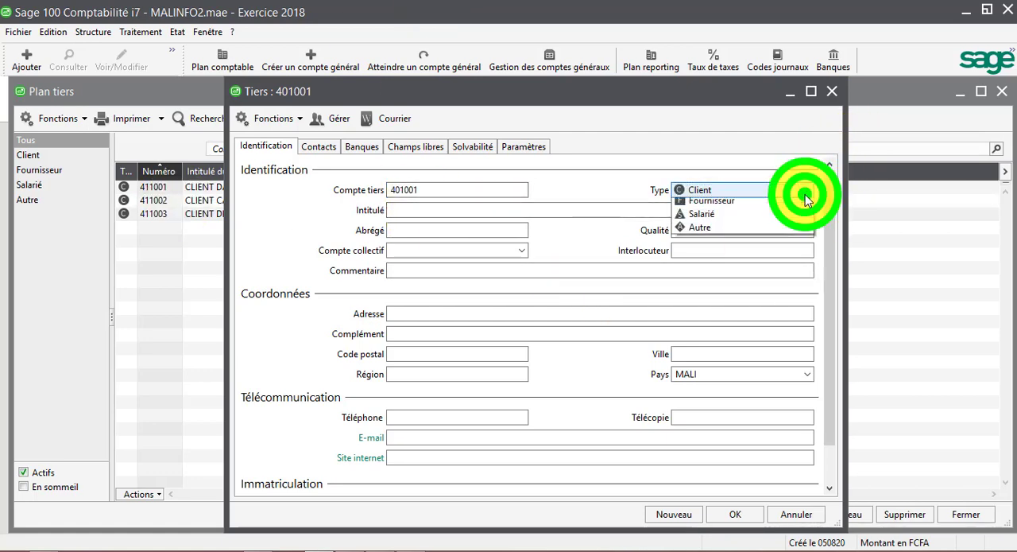
{"action": "left_click", "coordinate": [703, 224]}
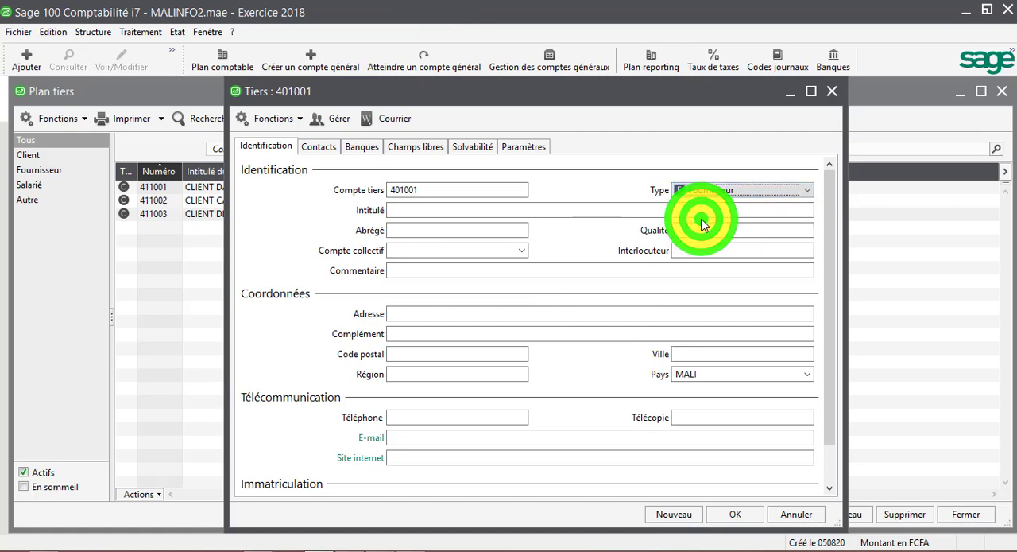
Title supplier record 401001 FOURNISSEUR SODIMEL, checking the name in the PDF, and keep the proposed short name FOURNISSEUR SODIM
{"action": "key", "text": "Tab"}
{"action": "type", "text": "F"}
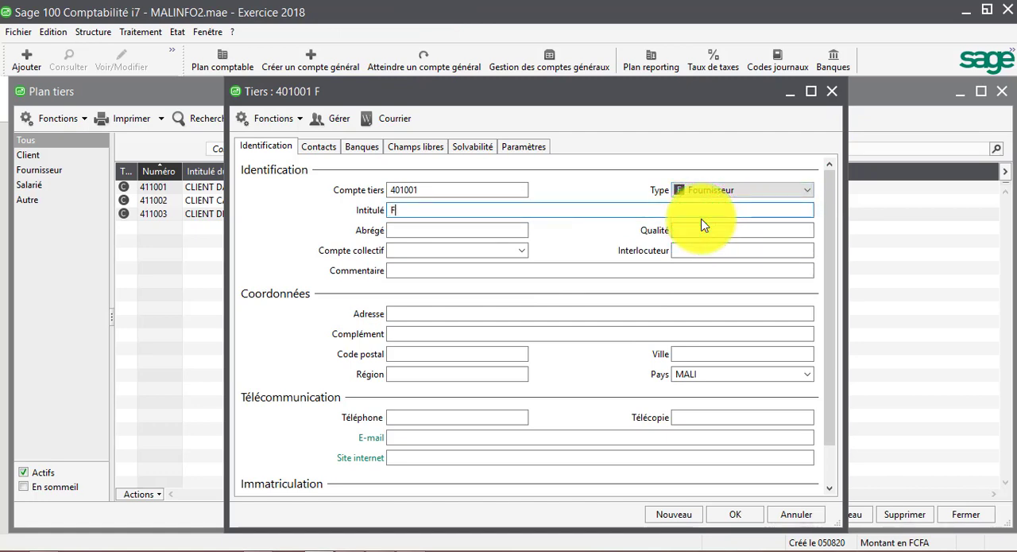
{"action": "type", "text": "OURNISS"}
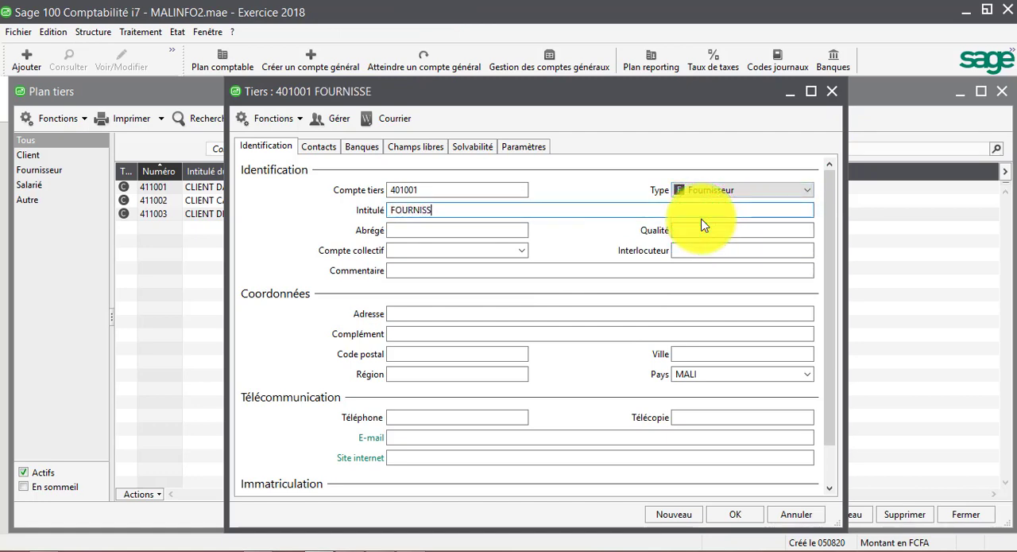
{"action": "type", "text": "EUR"}
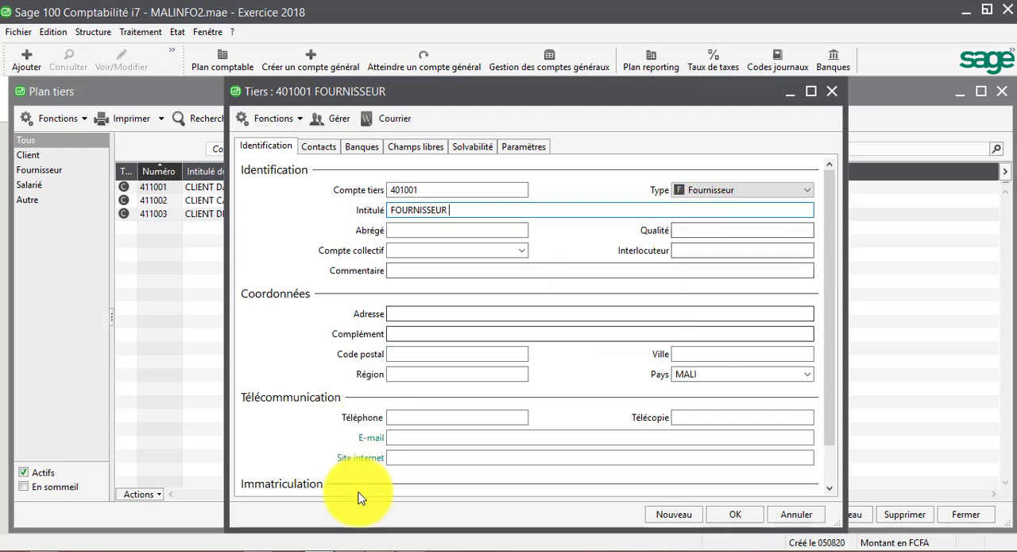
{"action": "left_click", "coordinate": [373, 546]}
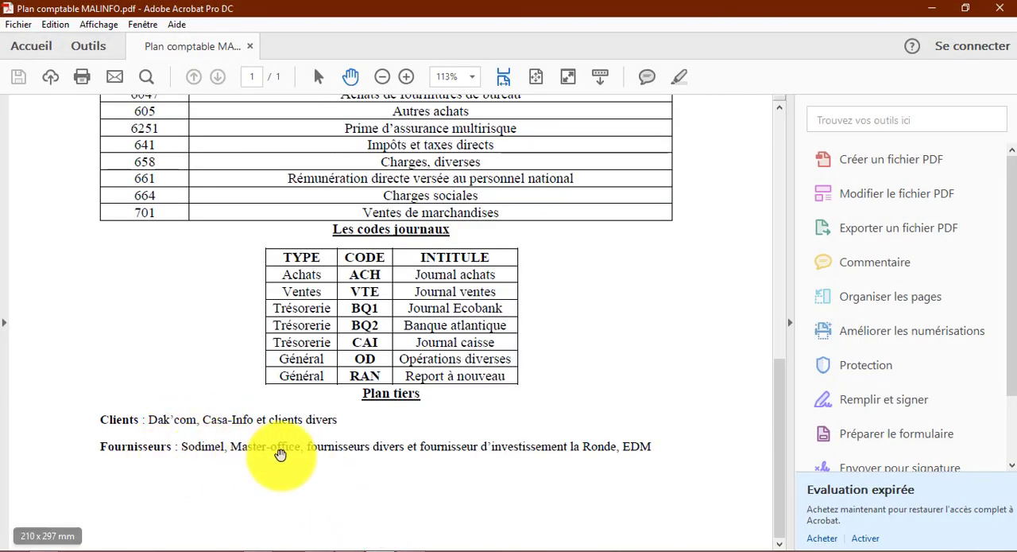
{"action": "left_click", "coordinate": [378, 547]}
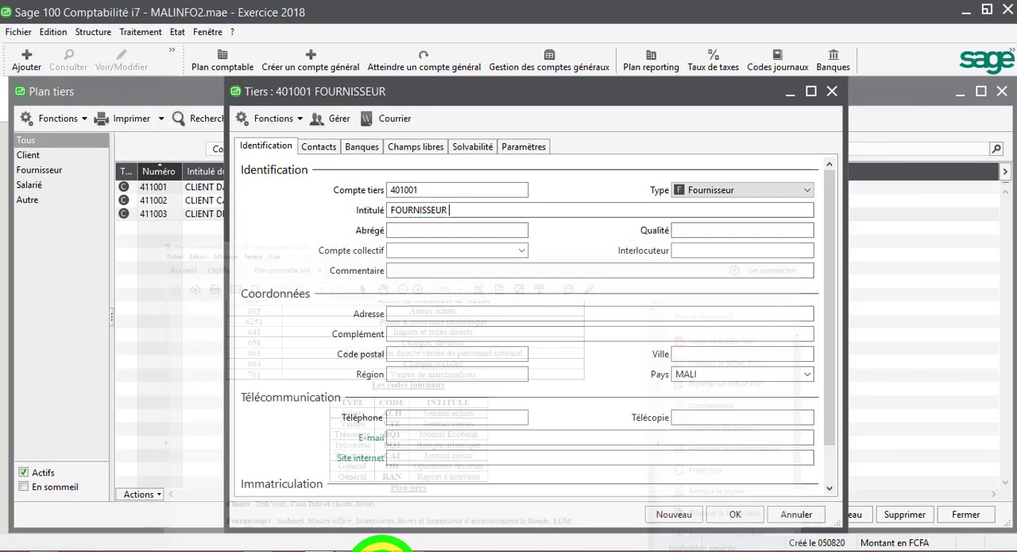
{"action": "type", "text": "SO"}
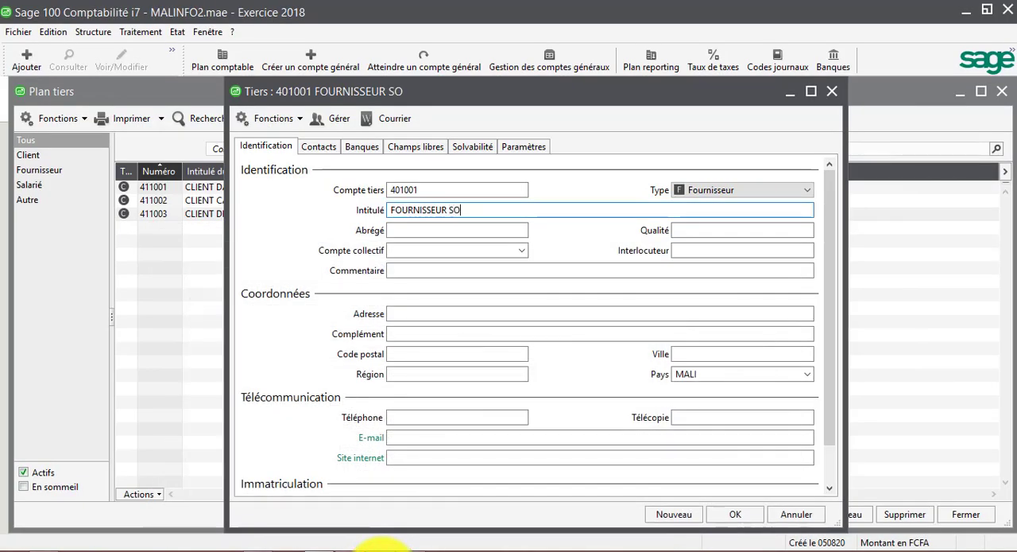
{"action": "type", "text": "DIMEL"}
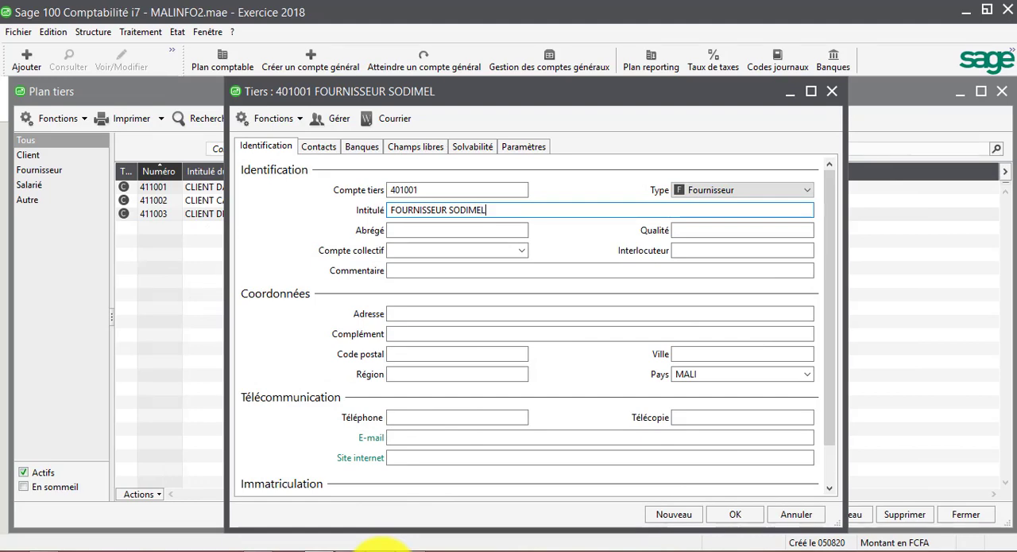
{"action": "key", "text": "Tab"}
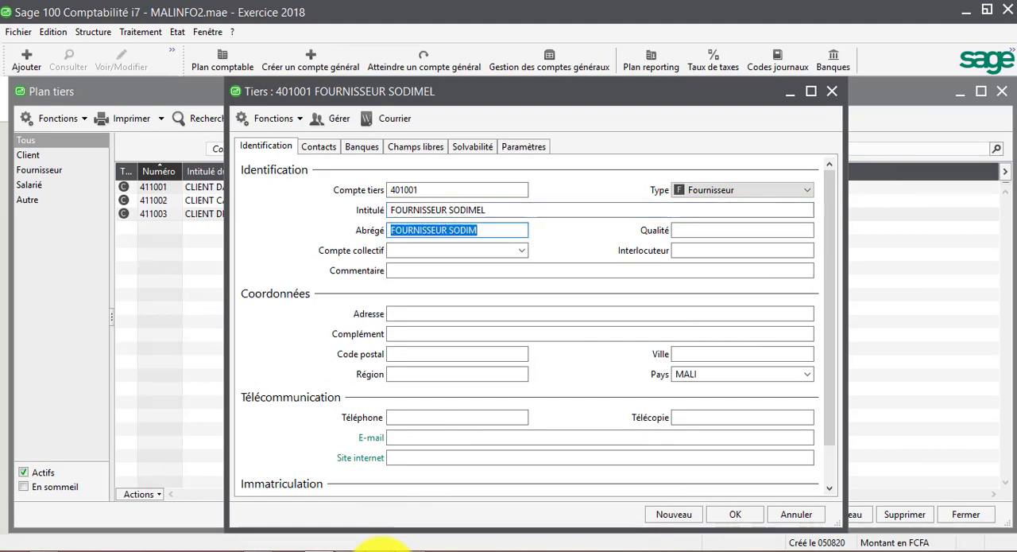
{"action": "key", "text": "Tab"}
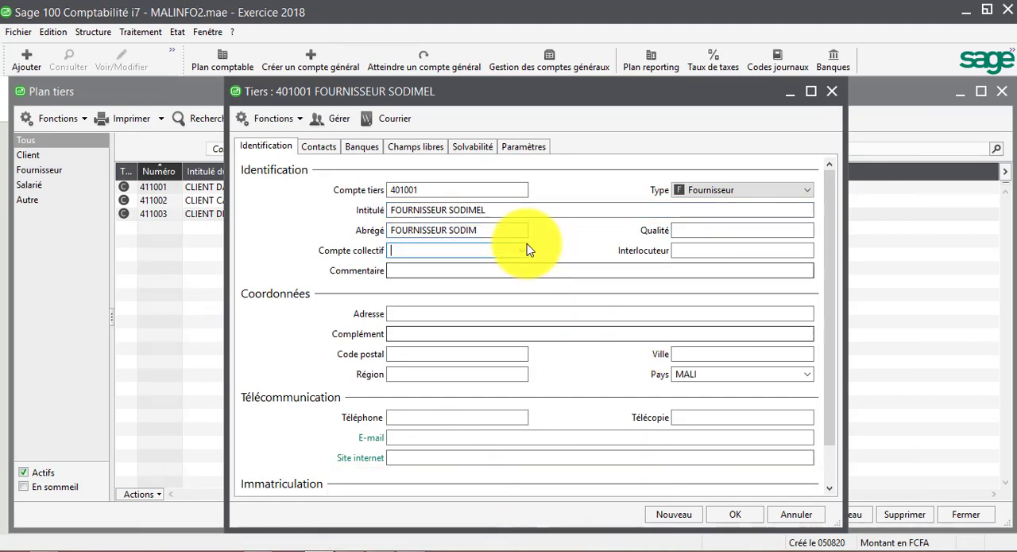
Set the FOURNISSEUR SODIMEL record's collective account to 401000 and save it, continuing with a blank record
{"action": "left_click", "coordinate": [529, 250]}
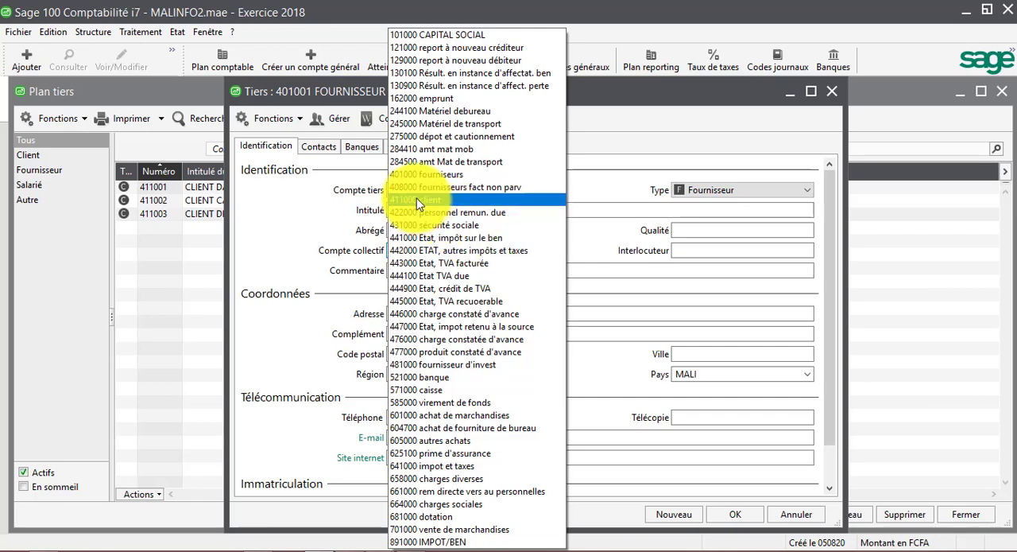
{"action": "left_click", "coordinate": [405, 174]}
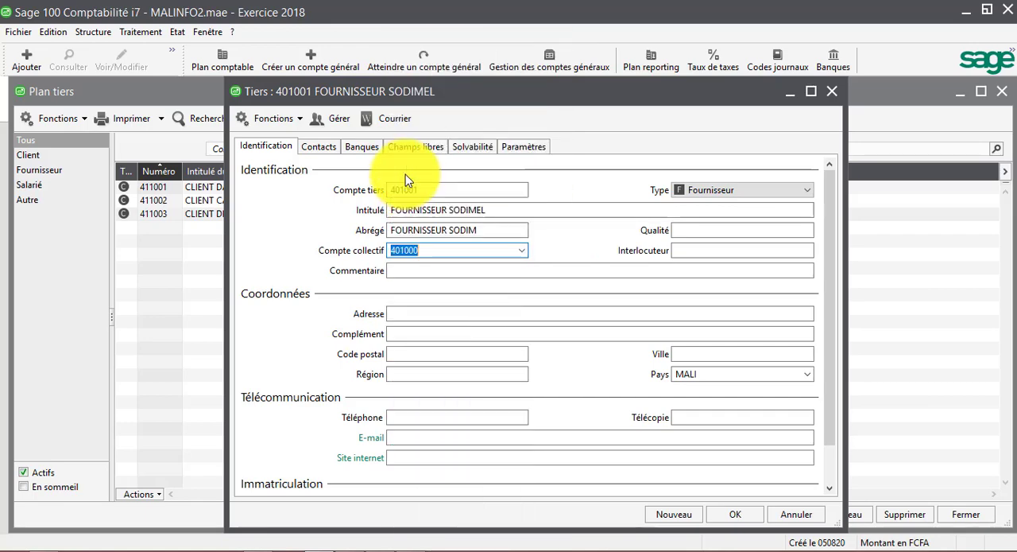
{"action": "left_click", "coordinate": [671, 508]}
Enter code 401002 for the second supplier record and set its type to Fournisseur
{"action": "type", "text": "4"}
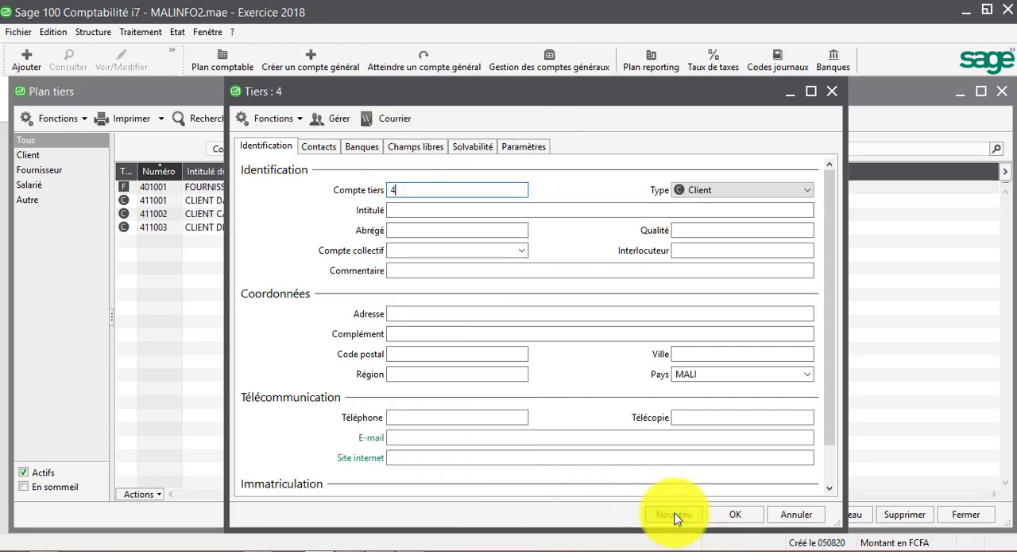
{"action": "type", "text": "01002"}
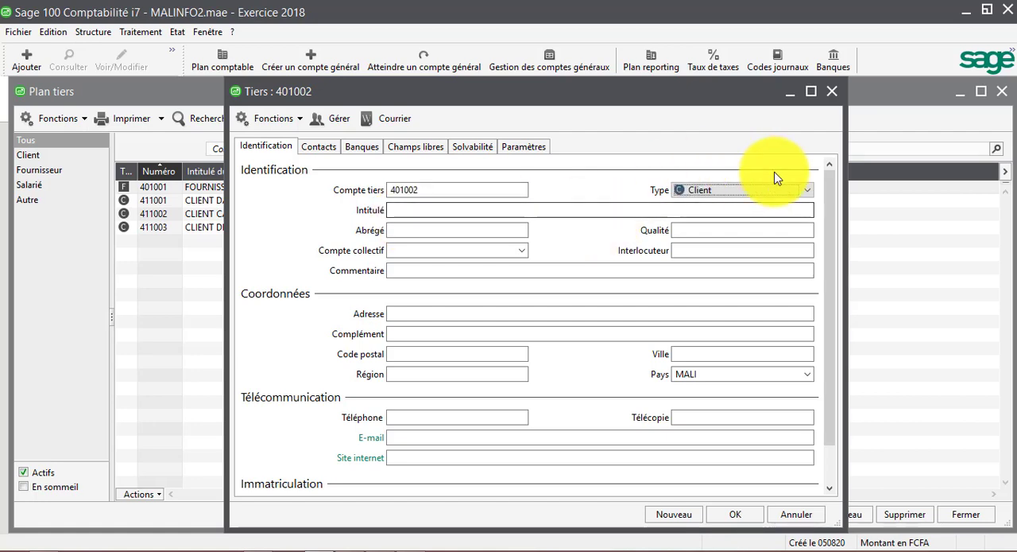
{"action": "left_click", "coordinate": [809, 197]}
{"action": "left_click", "coordinate": [738, 220]}
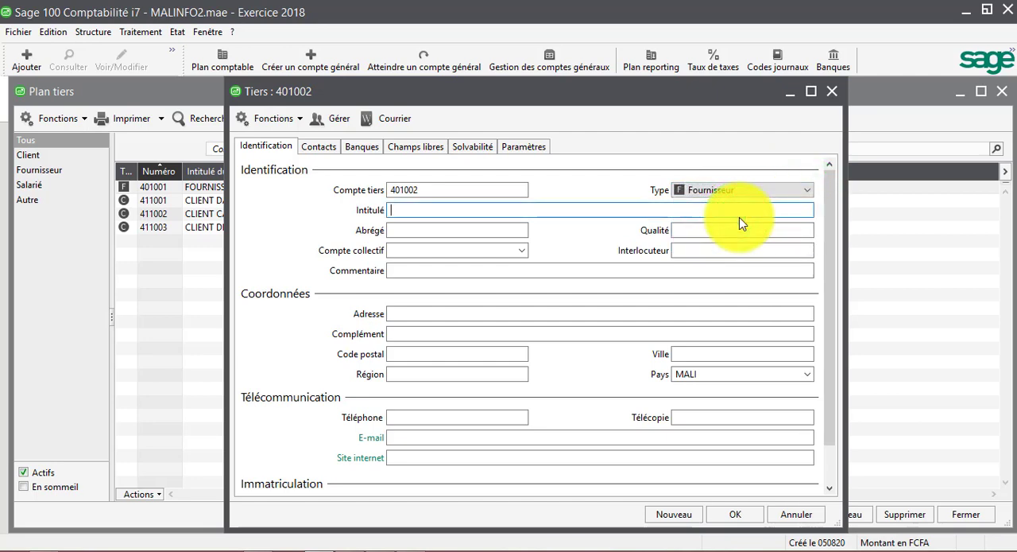
Title supplier record 401002 FOURNISSEUR MASTER OFFICE and keep the proposed short name FOURNISSEUR MASTE
{"action": "type", "text": "FOURNI"}
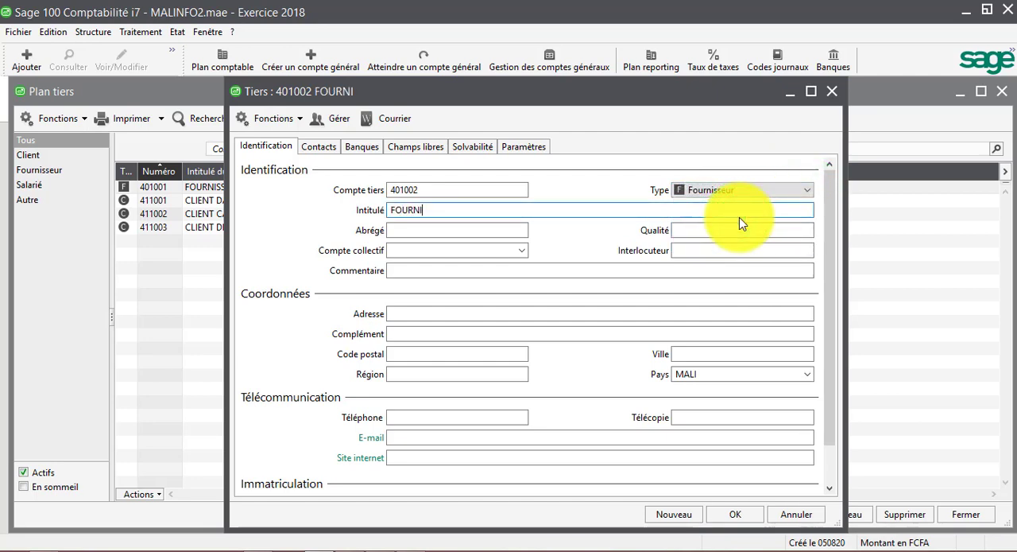
{"action": "type", "text": "SSEUR MAS"}
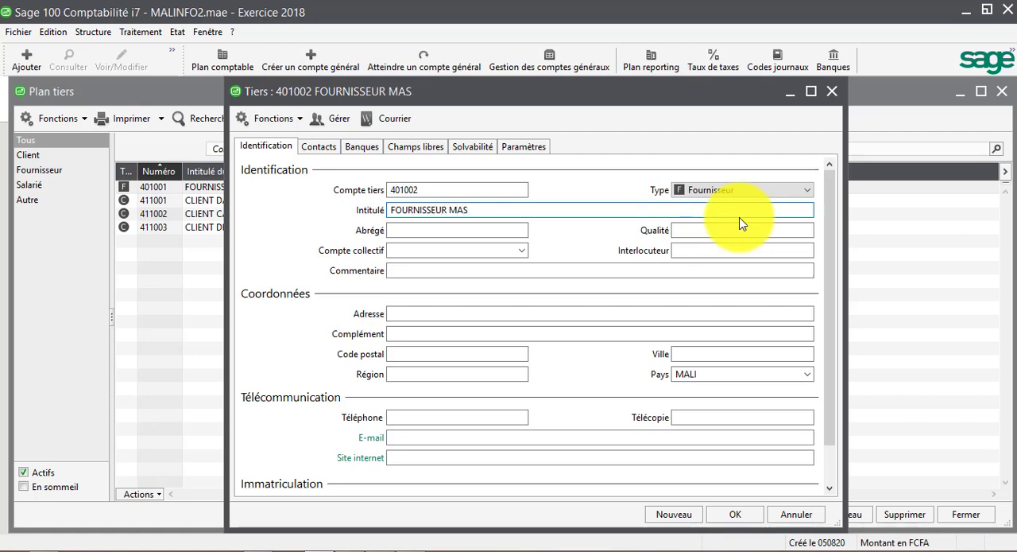
{"action": "type", "text": "TER OFFI"}
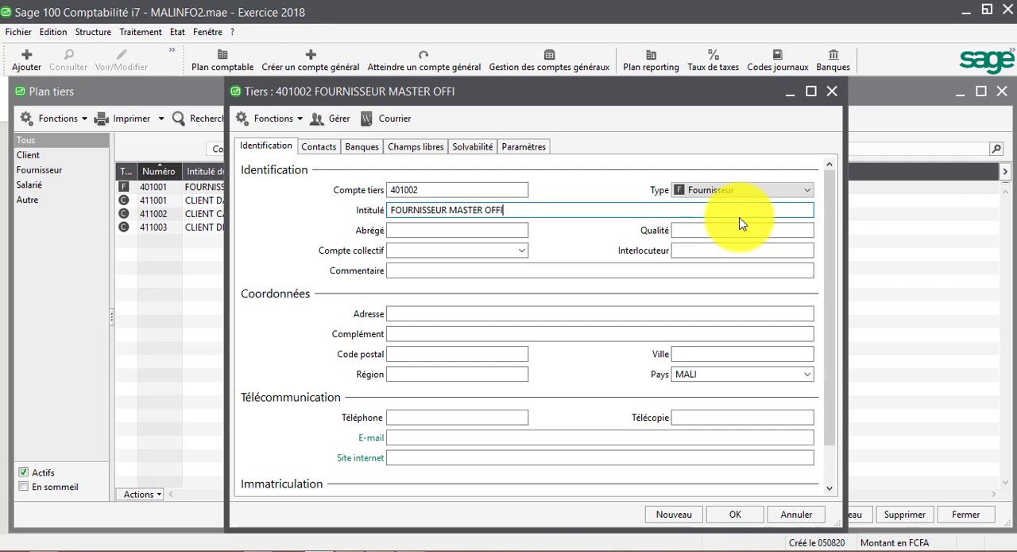
{"action": "type", "text": "CE"}
{"action": "key", "text": "Tab"}
{"action": "key", "text": "Tab"}
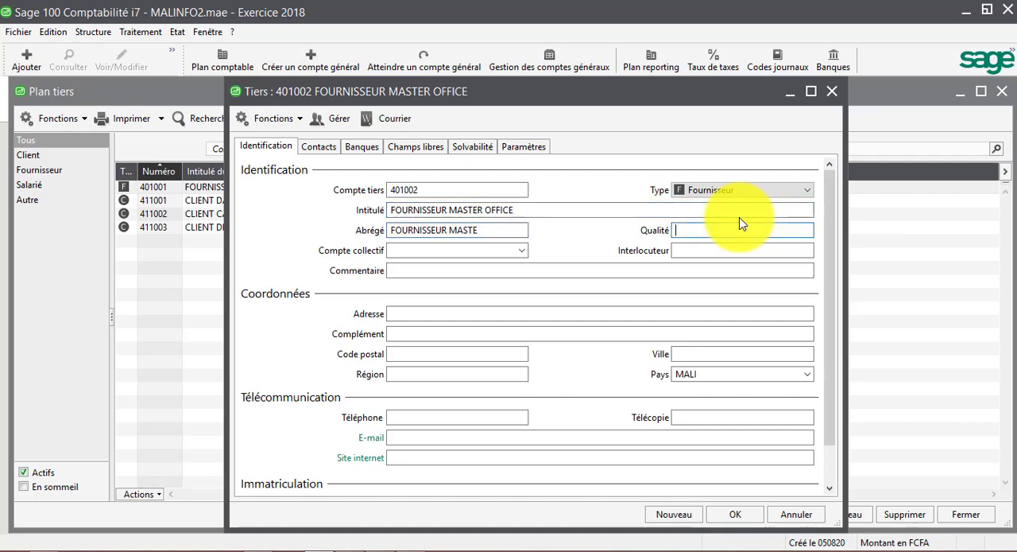
{"action": "key", "text": "Tab"}
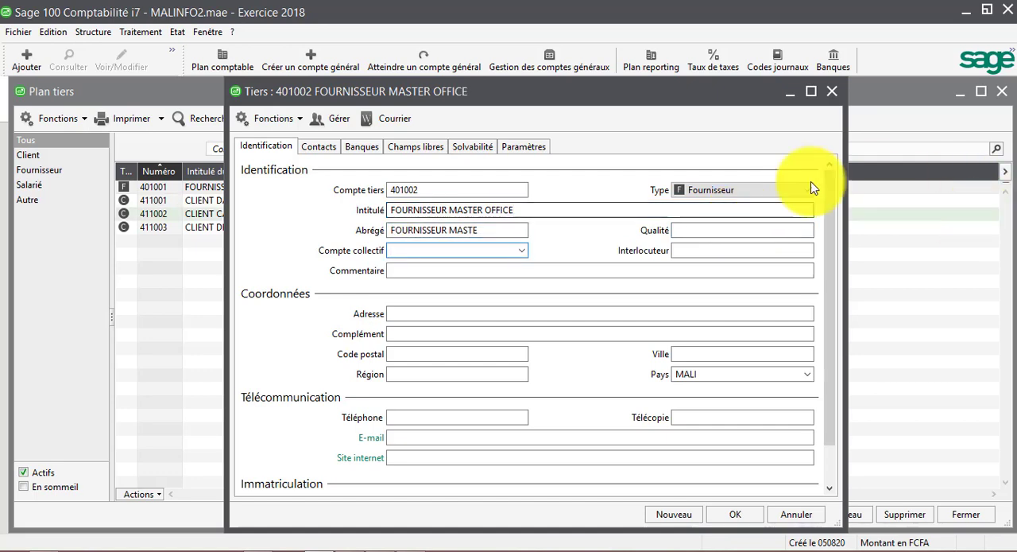
Set the FOURNISSEUR MASTER OFFICE record's collective account to 401000 and save it, continuing with a blank record
{"action": "left_click", "coordinate": [521, 250]}
{"action": "left_click", "coordinate": [521, 250]}
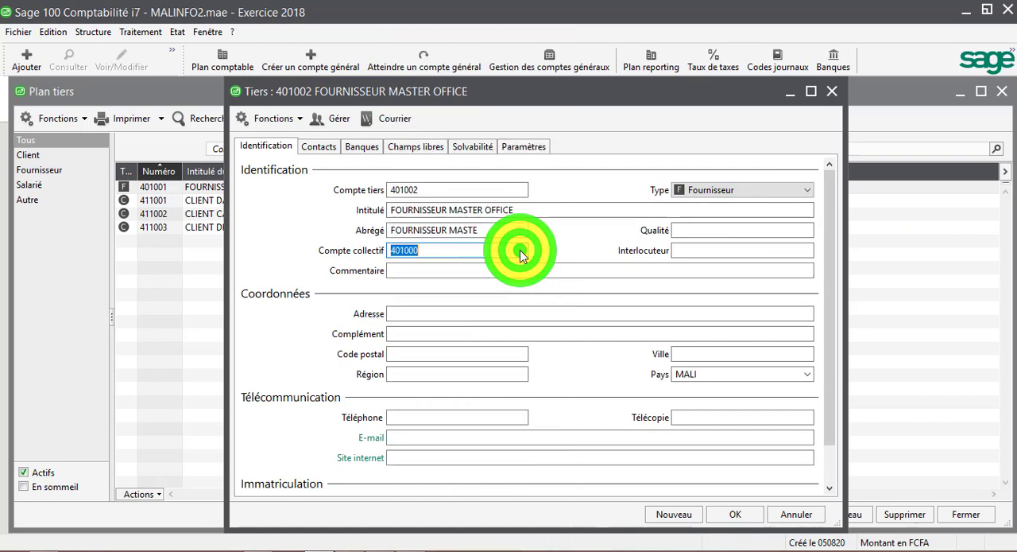
{"action": "left_click", "coordinate": [674, 513]}
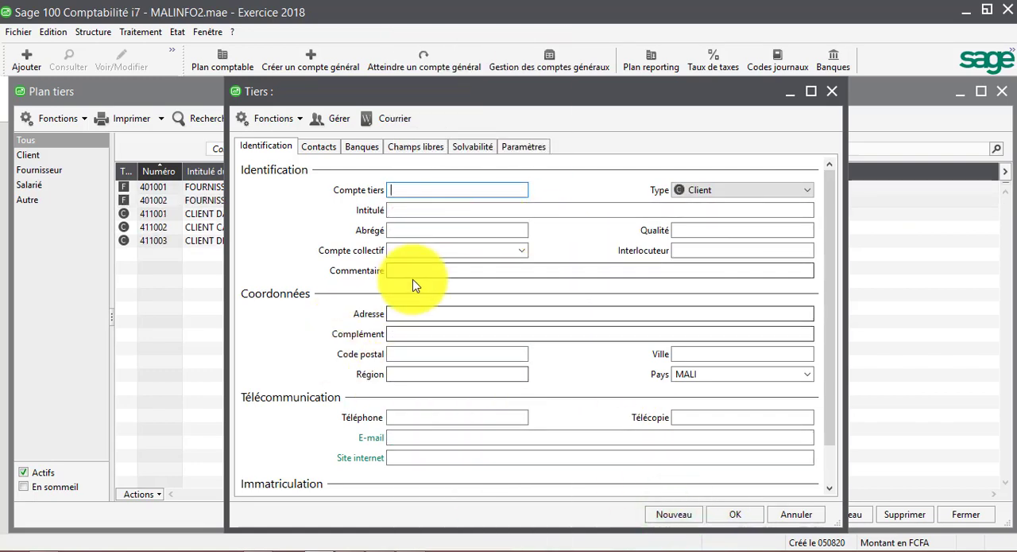
Check the remaining suppliers in the PDF, and give the new record code 481001 and type Fournisseur
{"action": "left_click", "coordinate": [372, 548]}
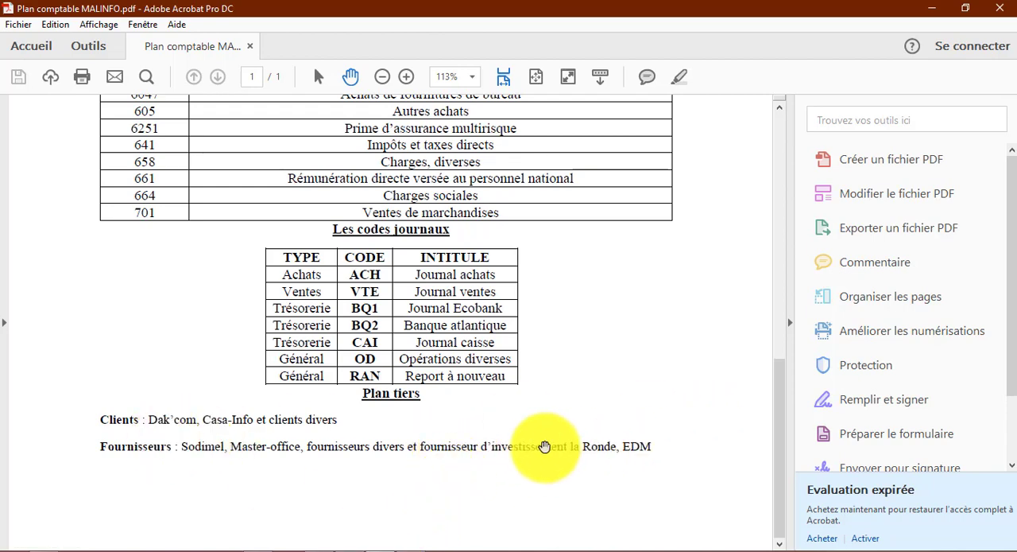
{"action": "left_click", "coordinate": [381, 549]}
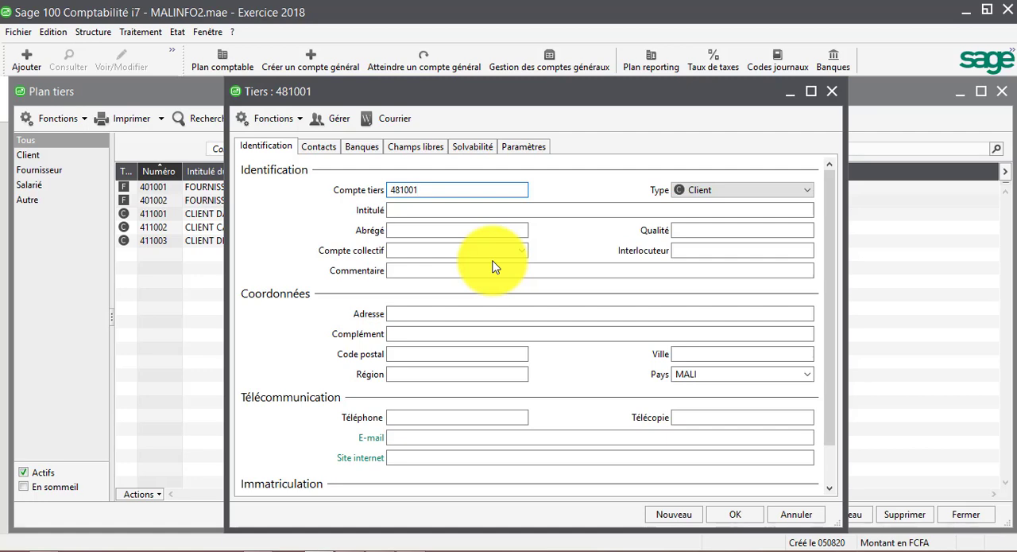
{"action": "key", "text": "Tab"}
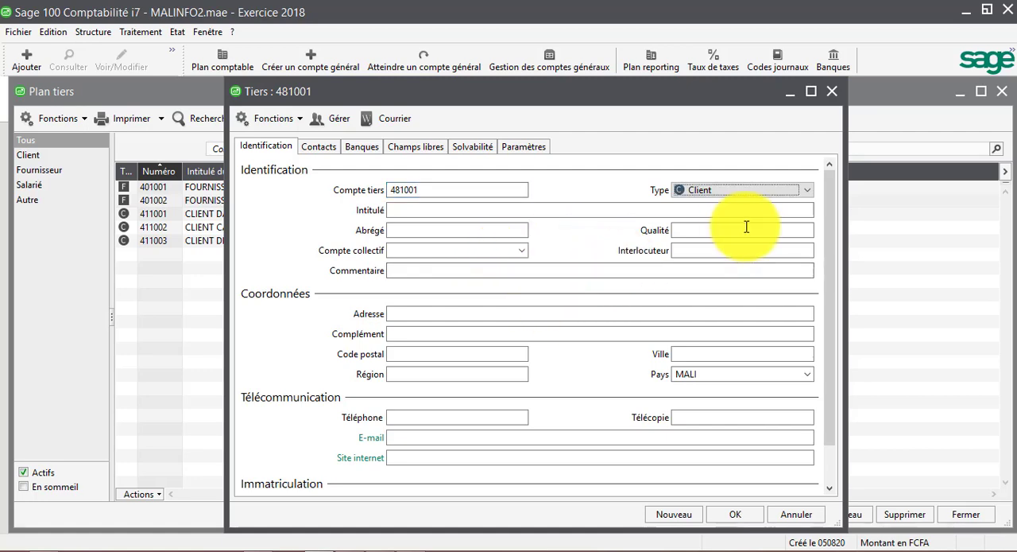
{"action": "left_click", "coordinate": [799, 186]}
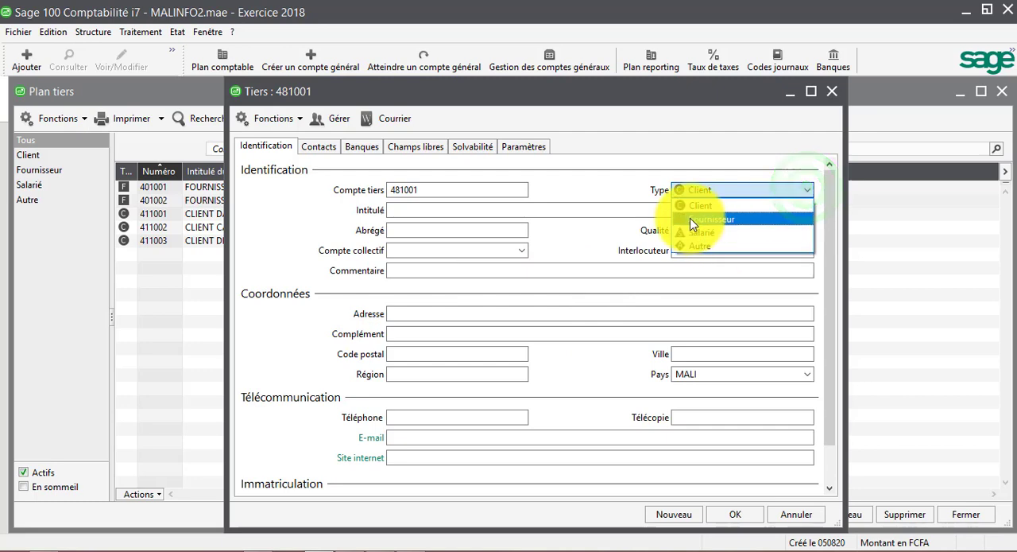
{"action": "left_click", "coordinate": [689, 219]}
{"action": "key", "text": "Tab"}
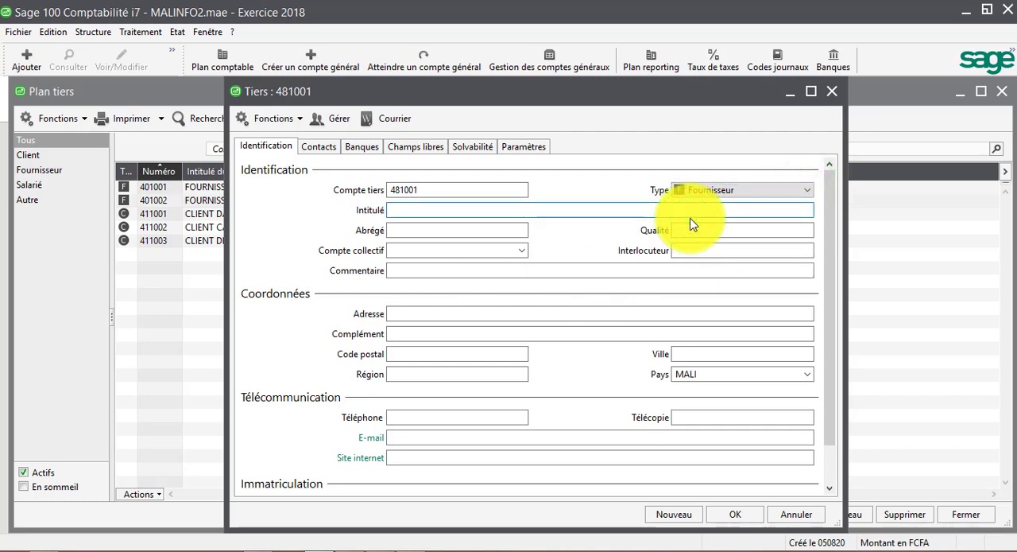
Title supplier record 481001 FRS D'INV LA RONDE and keep the proposed short name FRS D'INV LA ROND
{"action": "type", "text": "FRS D'IN"}
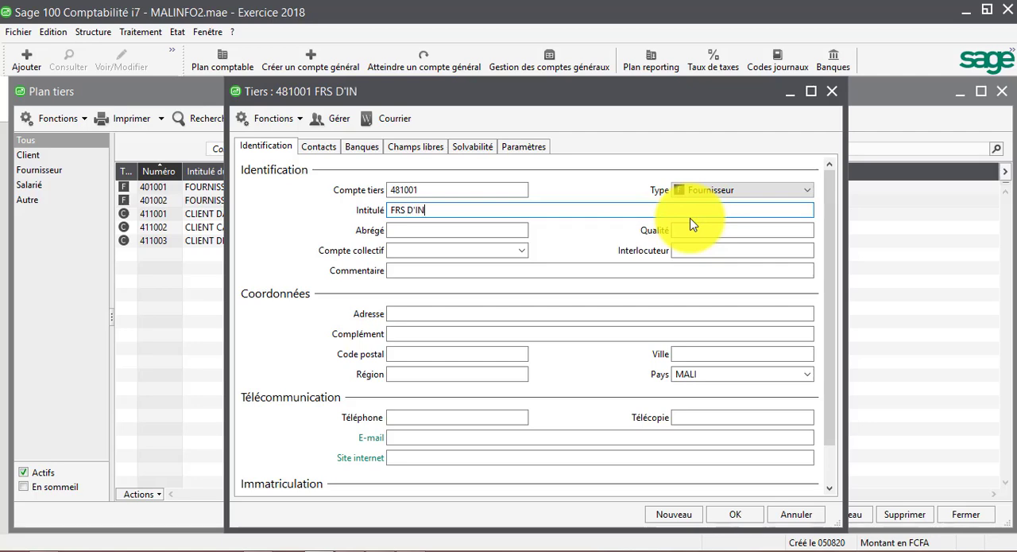
{"action": "type", "text": "V LA RONDE"}
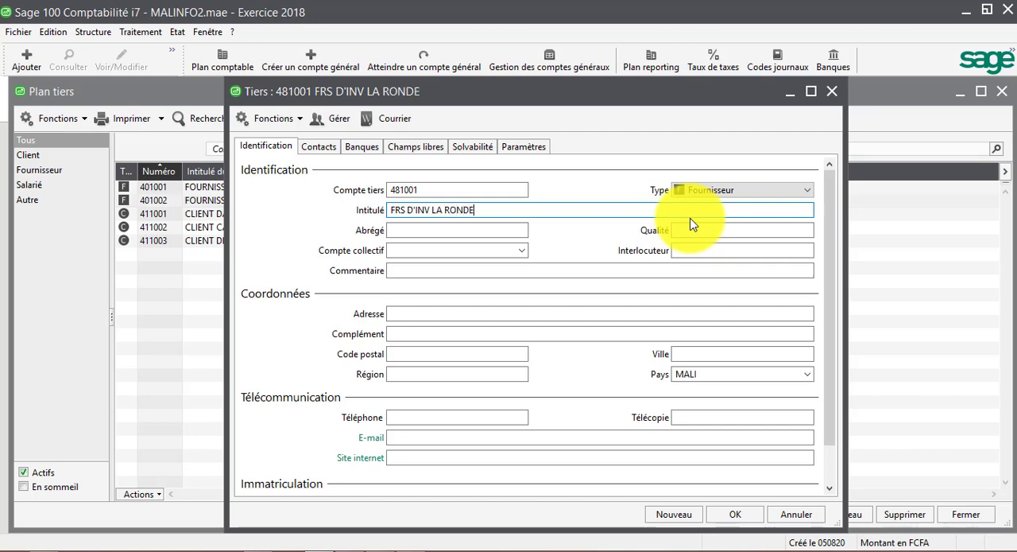
{"action": "key", "text": "Tab"}
{"action": "key", "text": "Tab"}
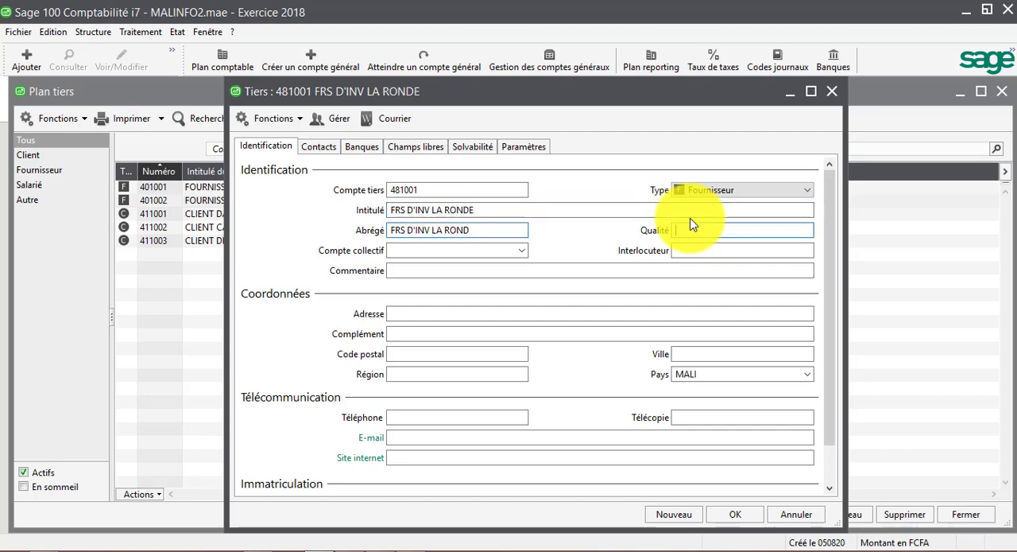
Set the FRS D'INV LA RONDE record's collective account to 481000 and save it, continuing with a blank record
{"action": "left_click", "coordinate": [515, 261]}
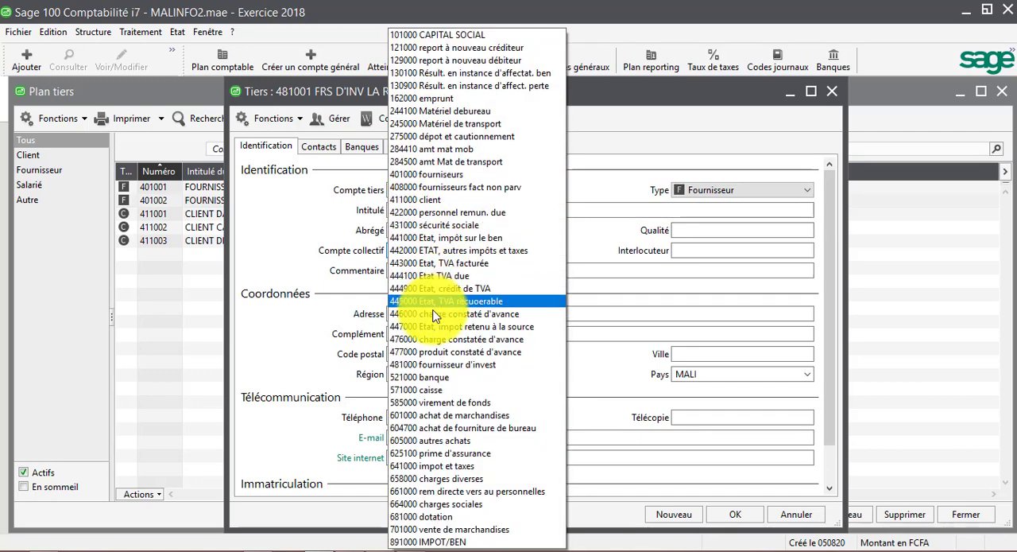
{"action": "left_click", "coordinate": [412, 364]}
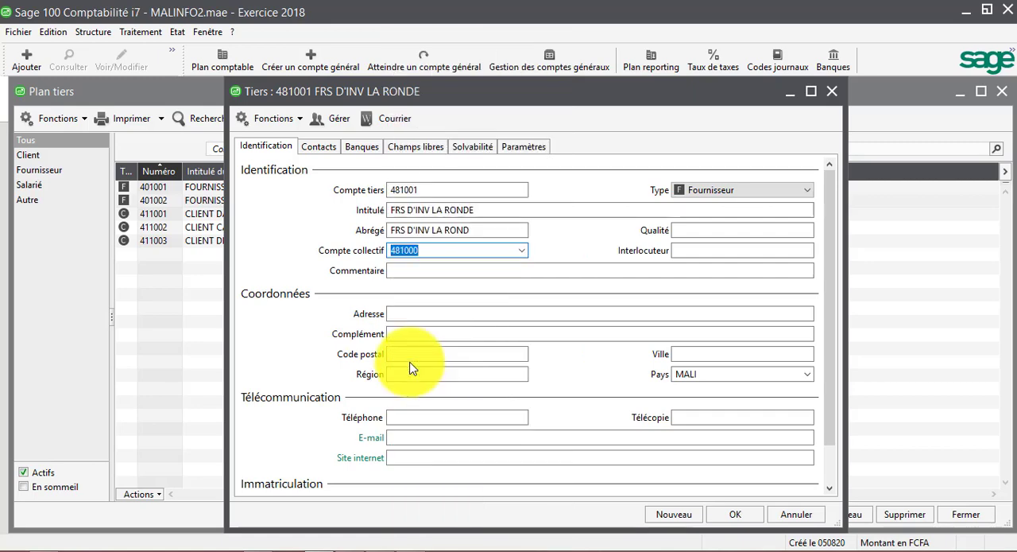
{"action": "left_click", "coordinate": [687, 517]}
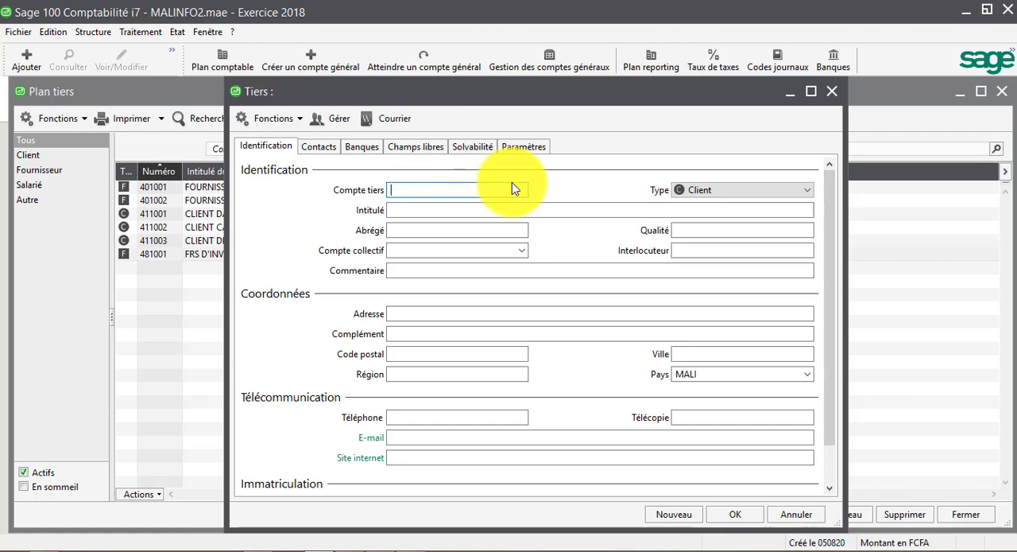
Give the new third-party record code 422001 and type Salarié
{"action": "type", "text": "422001"}
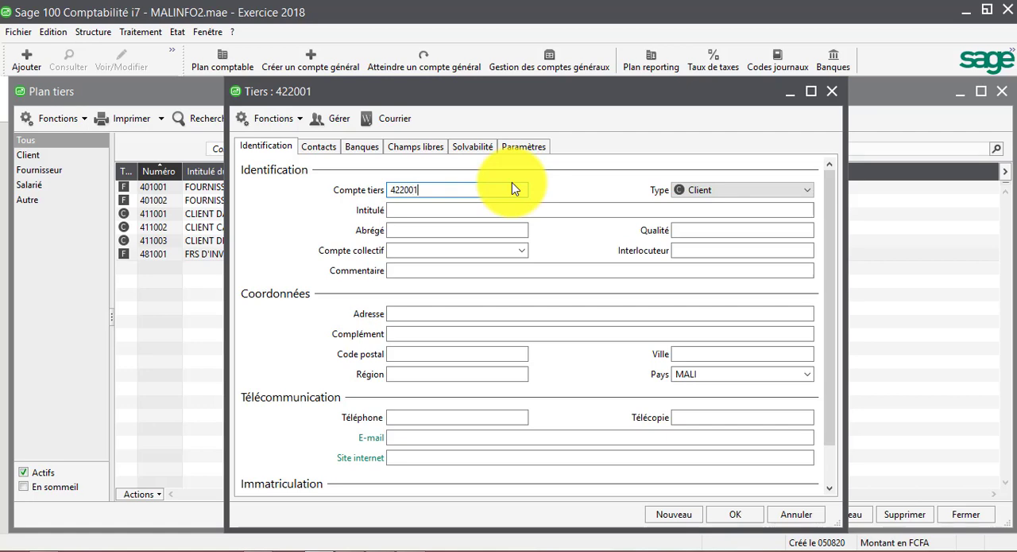
{"action": "key", "text": "Tab"}
{"action": "left_click", "coordinate": [810, 194]}
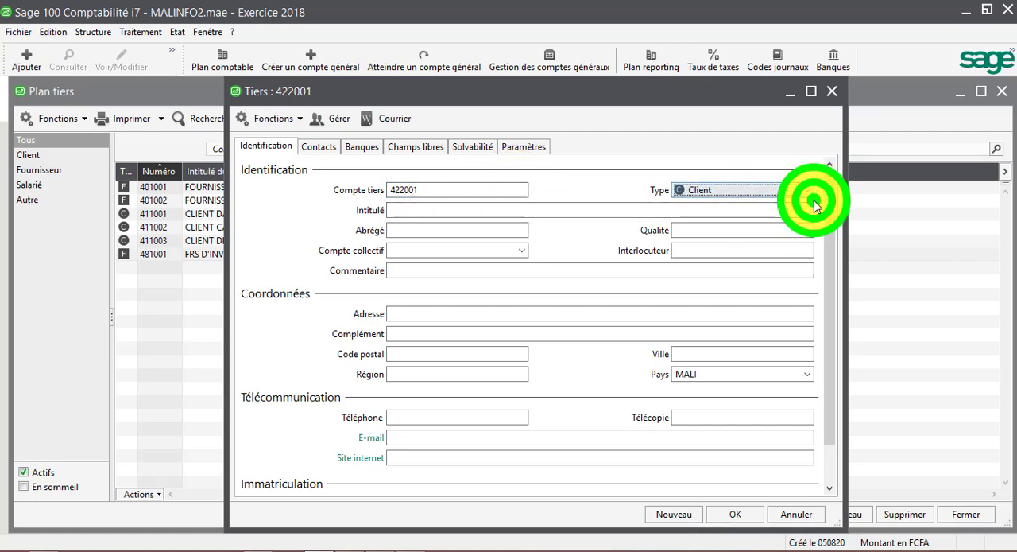
{"action": "left_click", "coordinate": [693, 232]}
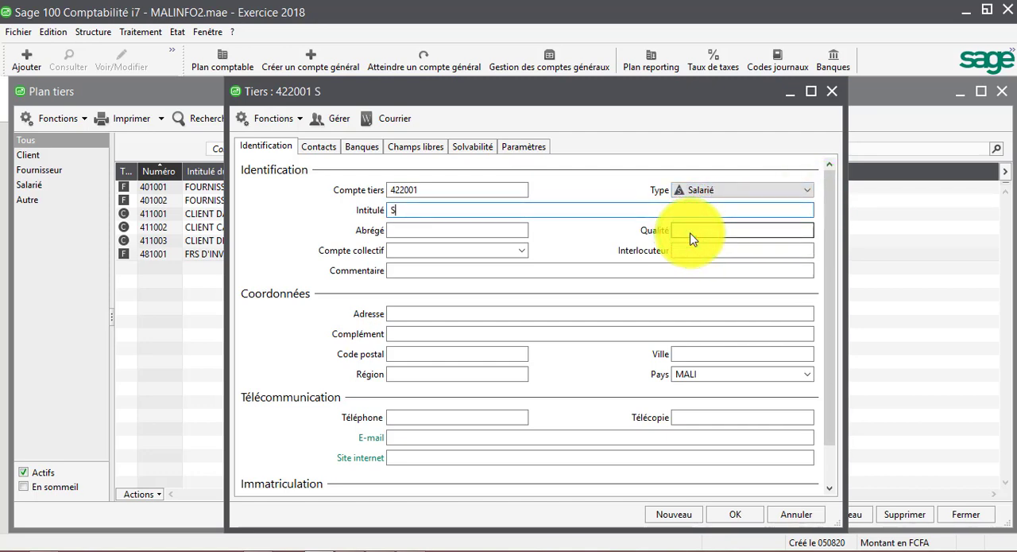
Title record 422001 SALARIE followed by the first employee's name, and keep the proposed short name
{"action": "type", "text": "SALARIE AMAD"}
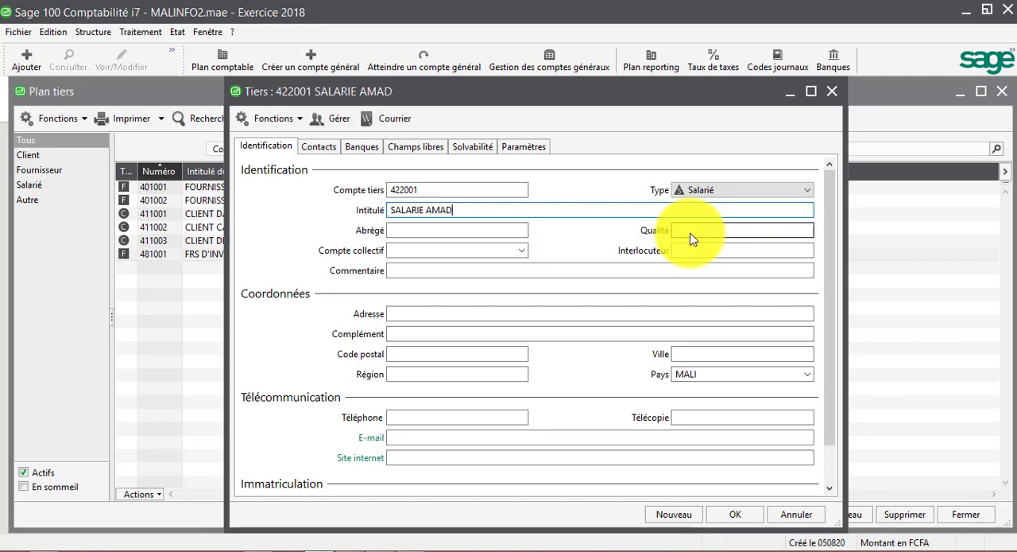
{"action": "type", "text": "OU"}
{"action": "key", "text": "Tab"}
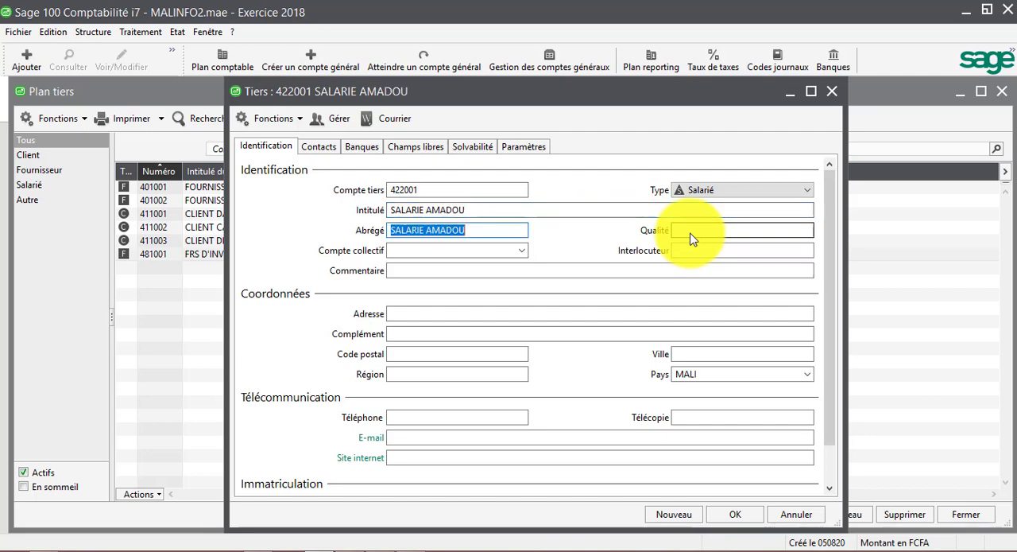
{"action": "left_click", "coordinate": [691, 238]}
{"action": "key", "text": "Tab"}
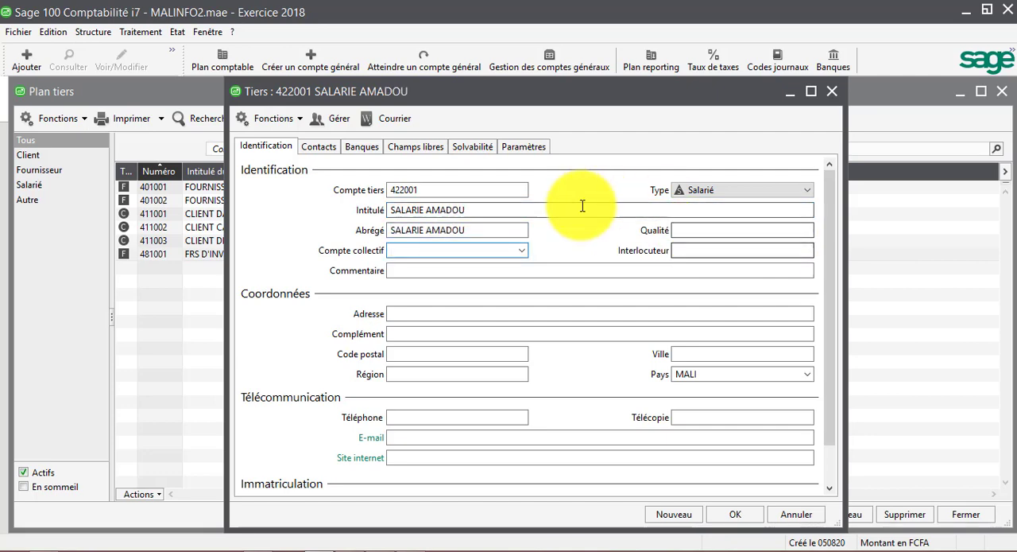
Set employee record 422001's collective account to 422000 and save it, continuing with a blank record
{"action": "left_click", "coordinate": [522, 254]}
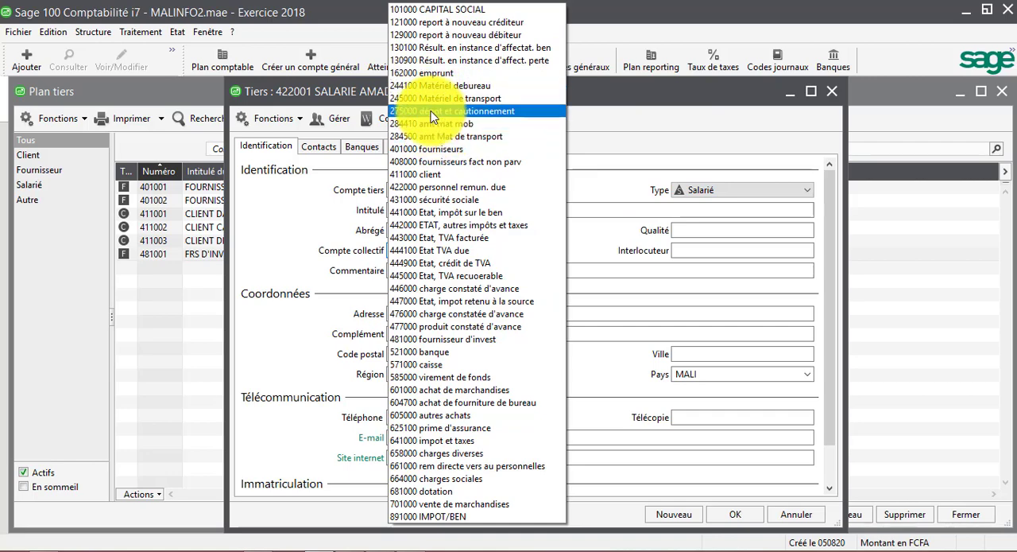
{"action": "left_click", "coordinate": [416, 191]}
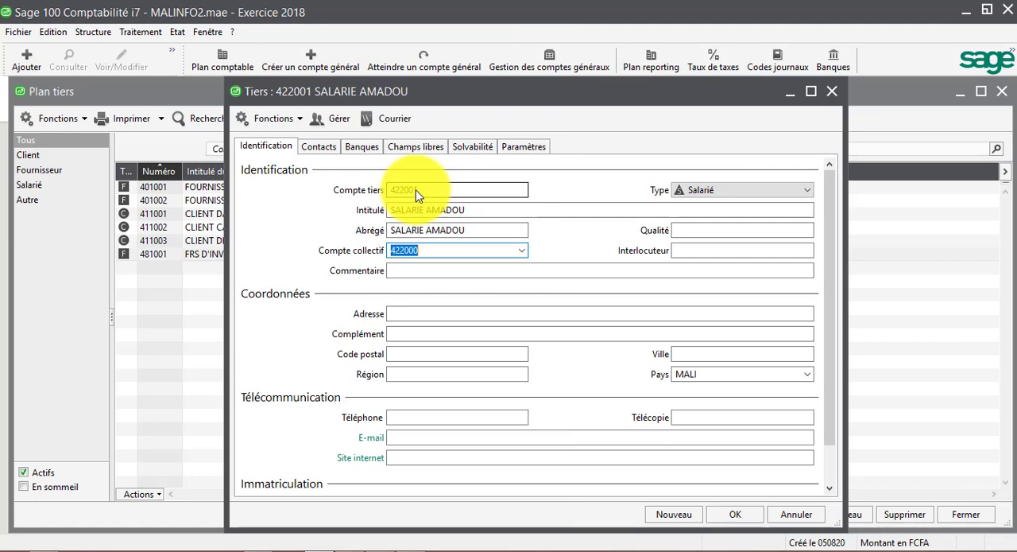
{"action": "left_click", "coordinate": [682, 515]}
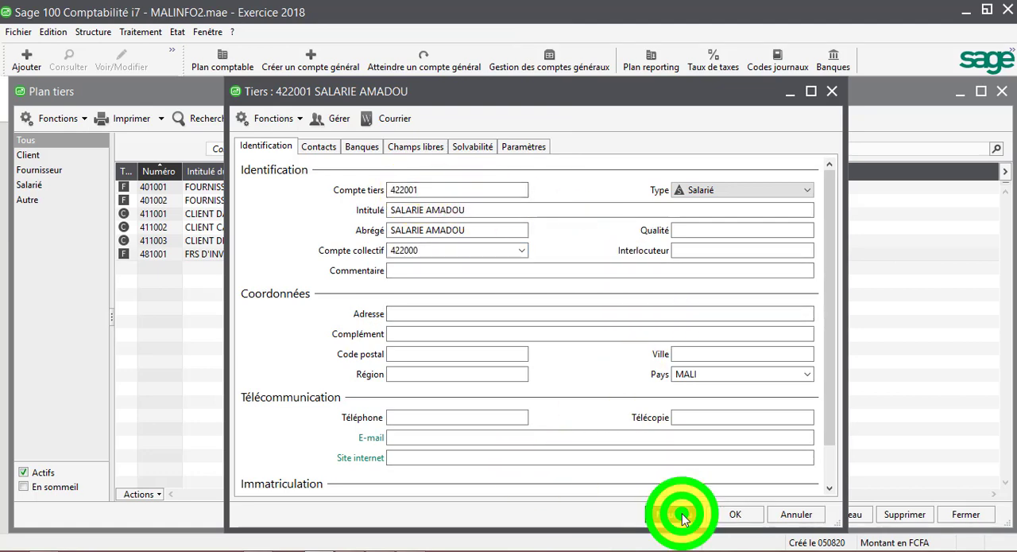
Give the new third-party record code 422002 and type Salarié
{"action": "type", "text": "422"}
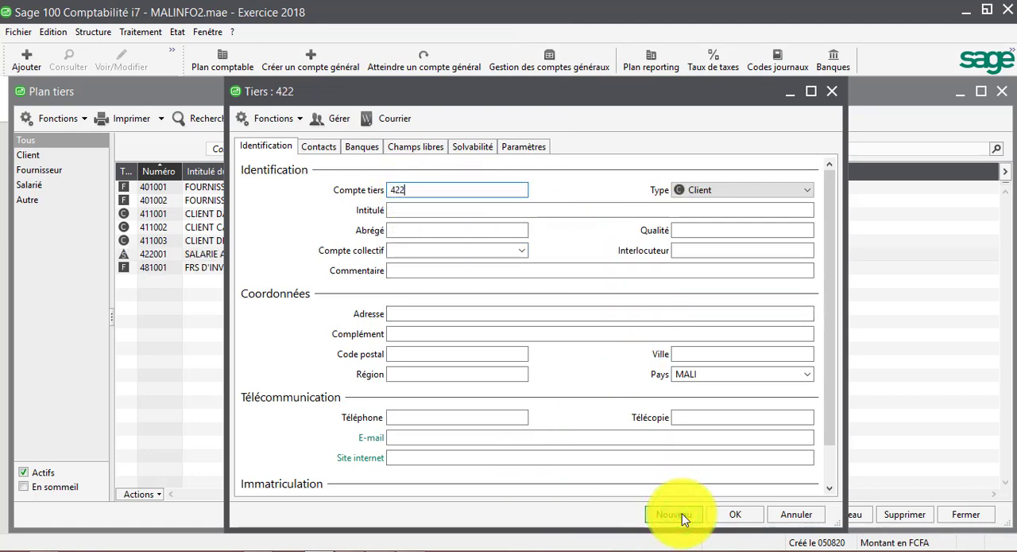
{"action": "type", "text": "002"}
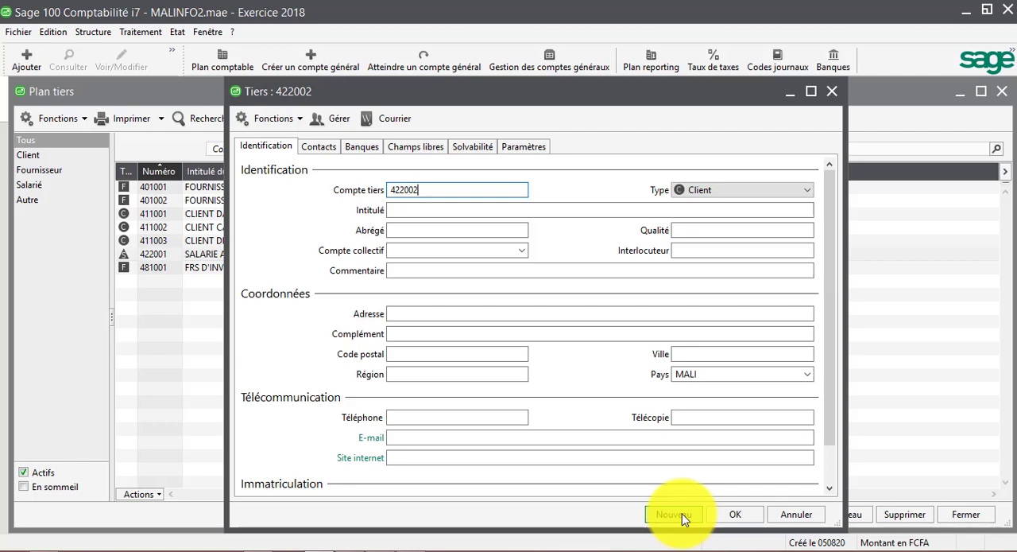
{"action": "key", "text": "Tab"}
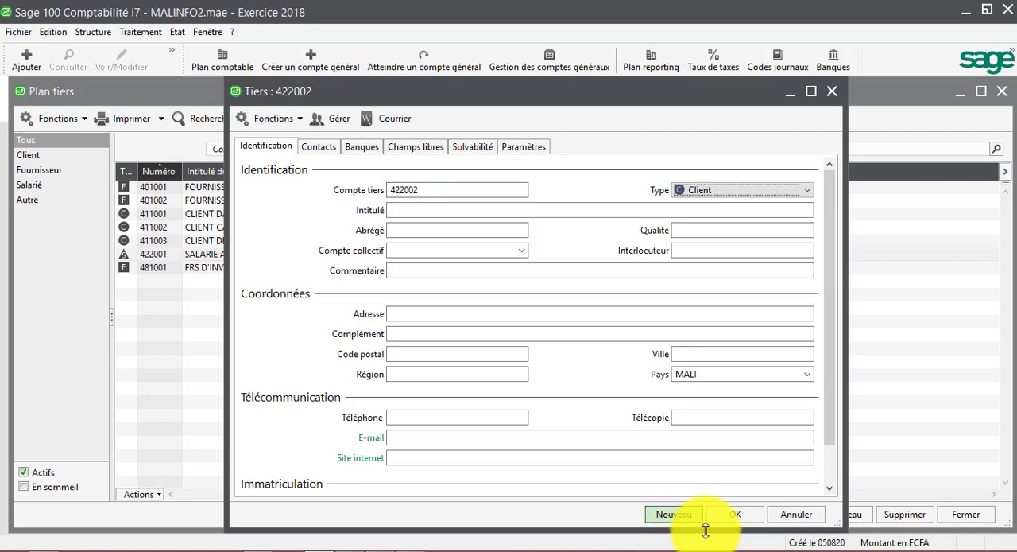
{"action": "left_click", "coordinate": [807, 189]}
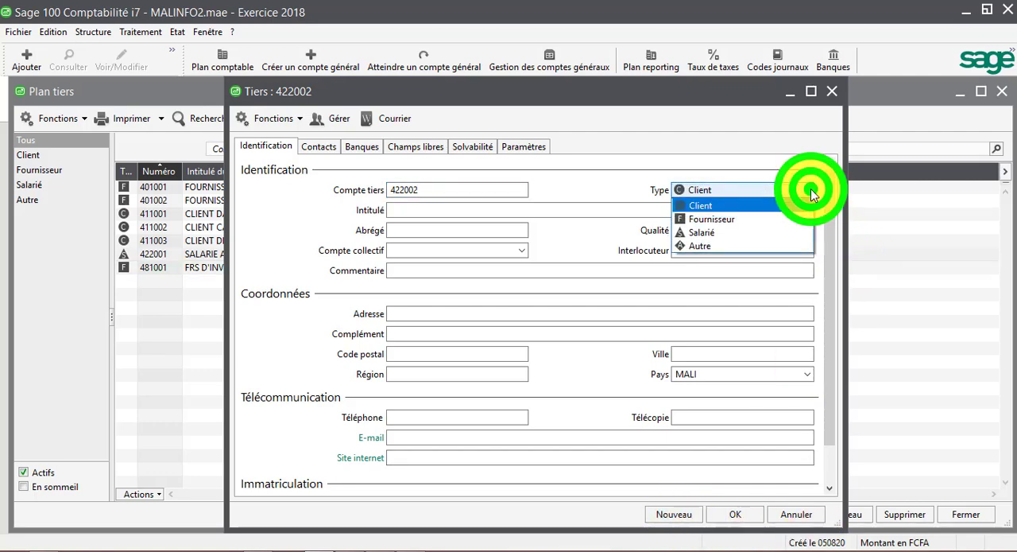
{"action": "left_click", "coordinate": [726, 233]}
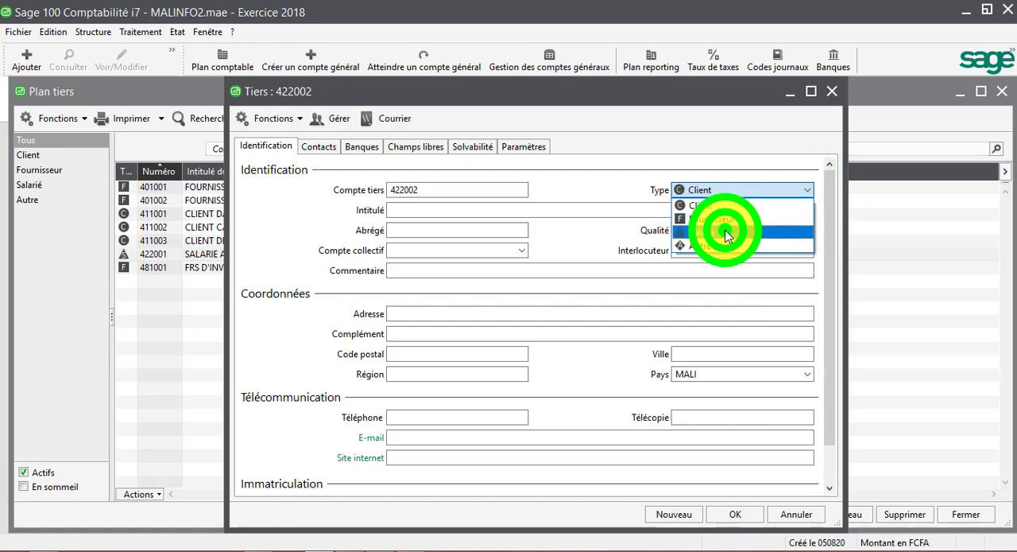
Title record 422002 SALARIE followed by the second employee's name, and keep the proposed short name
{"action": "type", "text": "SAL"}
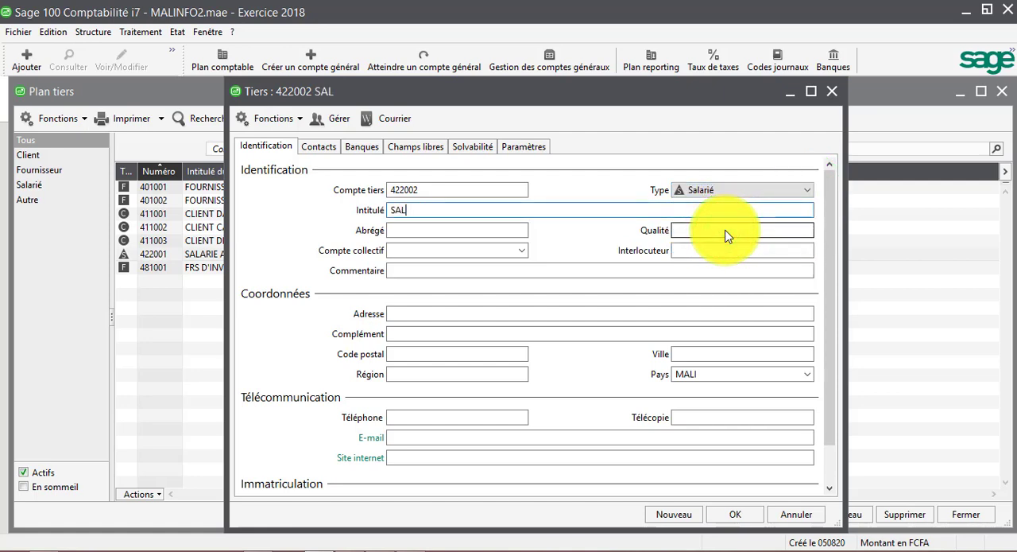
{"action": "type", "text": "ARIE MOU"}
{"action": "type", "text": "SSA"}
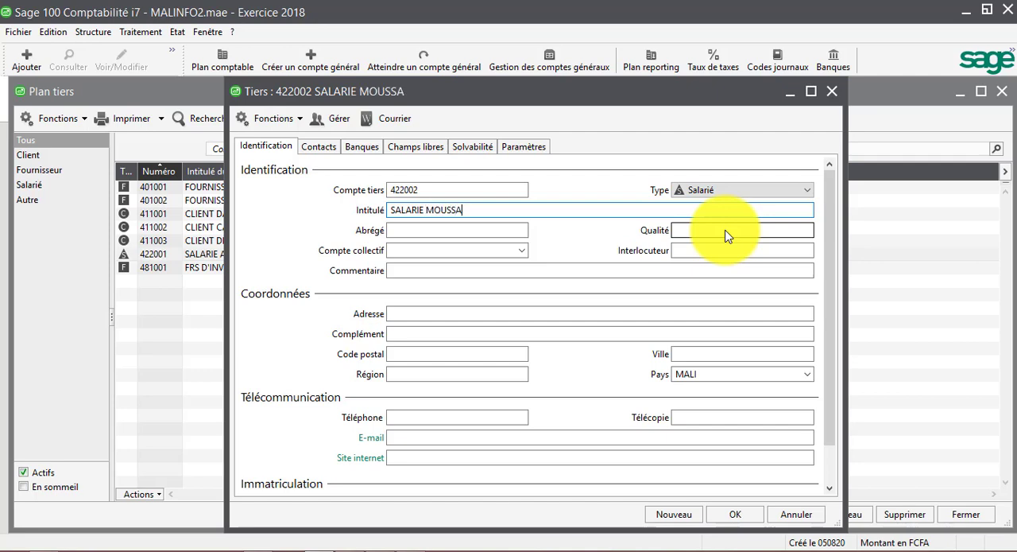
{"action": "key", "text": "Tab"}
{"action": "key", "text": "Tab"}
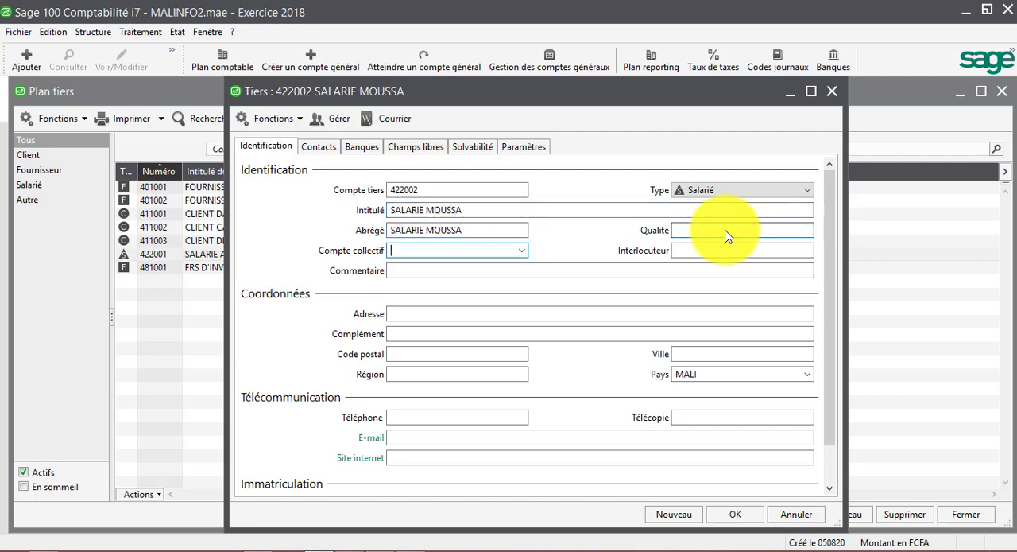
Set employee record 422002's collective account to 422000, then save the record and return to the third-party list
{"action": "left_click", "coordinate": [524, 250]}
{"action": "left_click", "coordinate": [524, 247]}
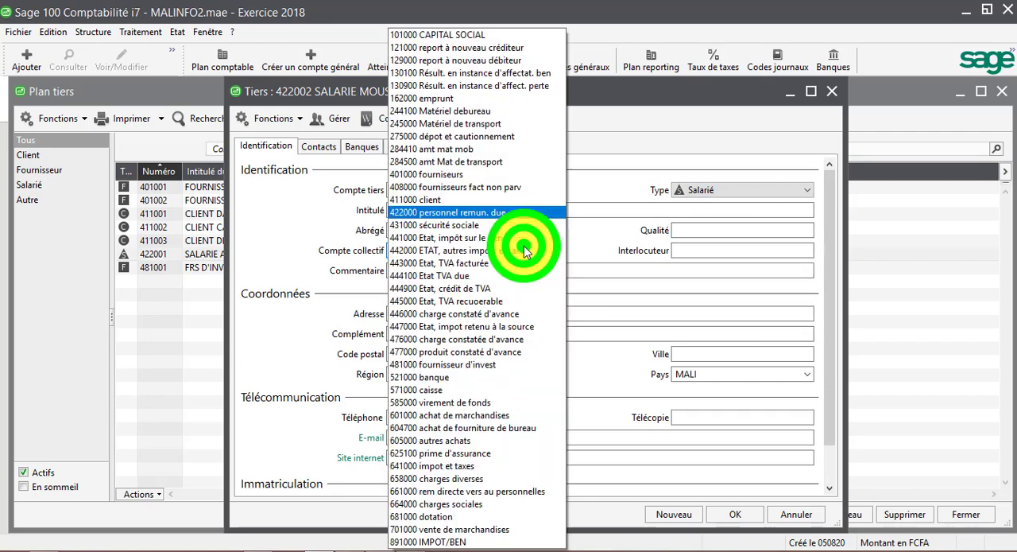
{"action": "left_click", "coordinate": [473, 213]}
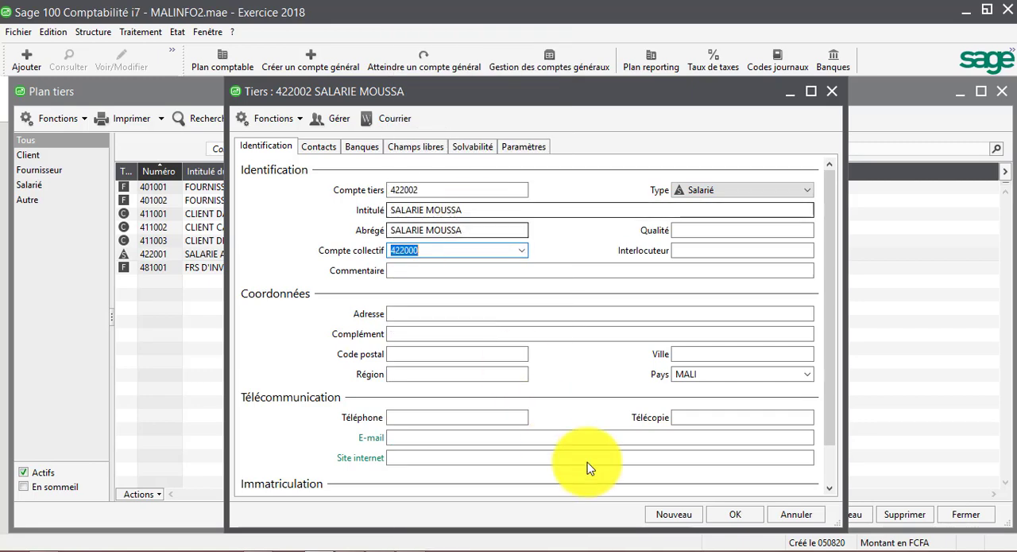
{"action": "left_click", "coordinate": [751, 515]}
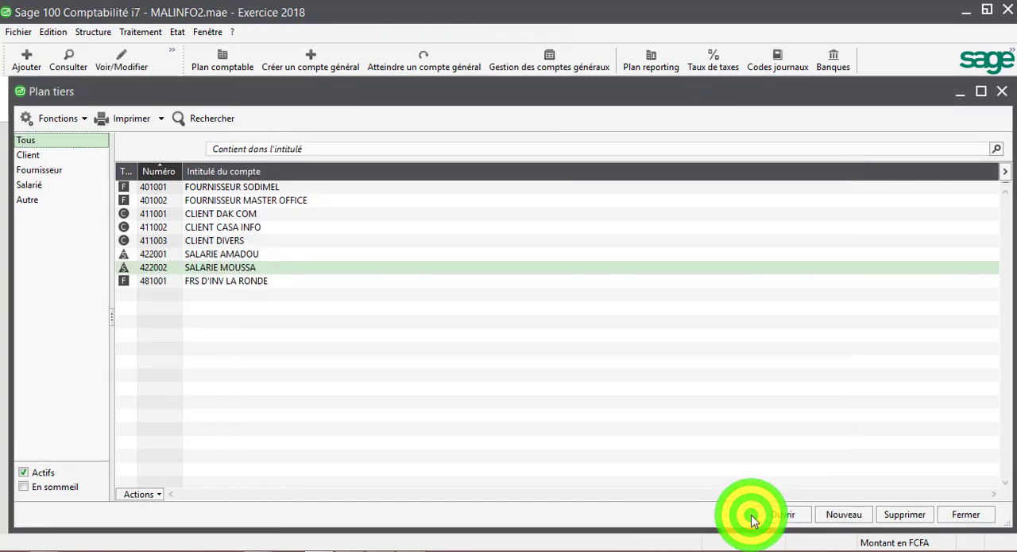